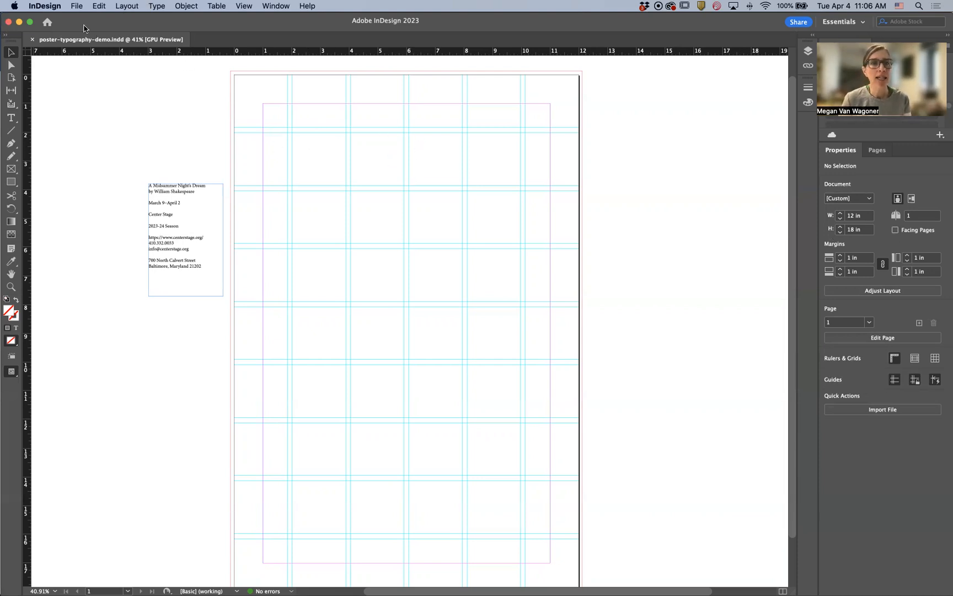
left_click(133, 7)
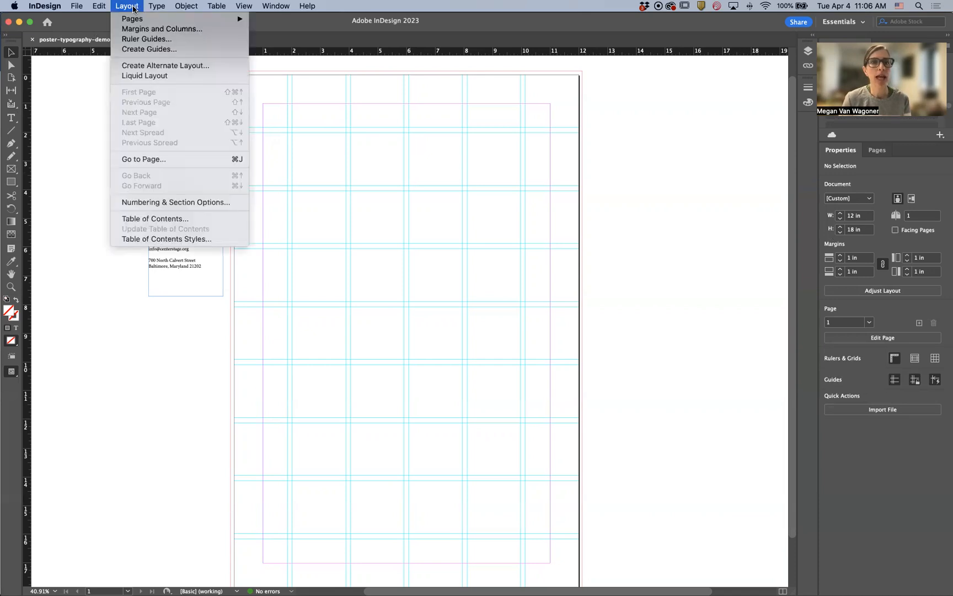
left_click(165, 50)
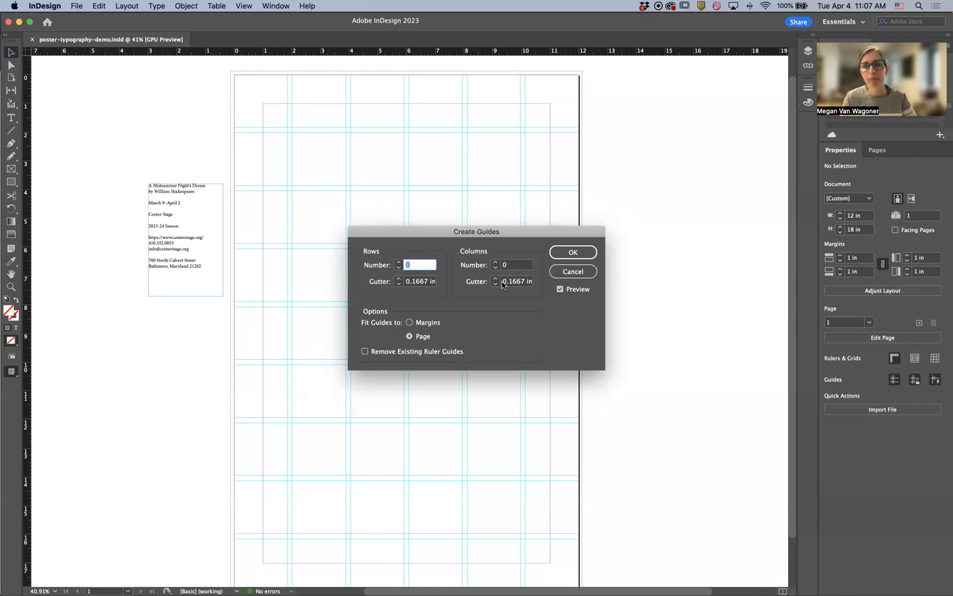
left_click(582, 271)
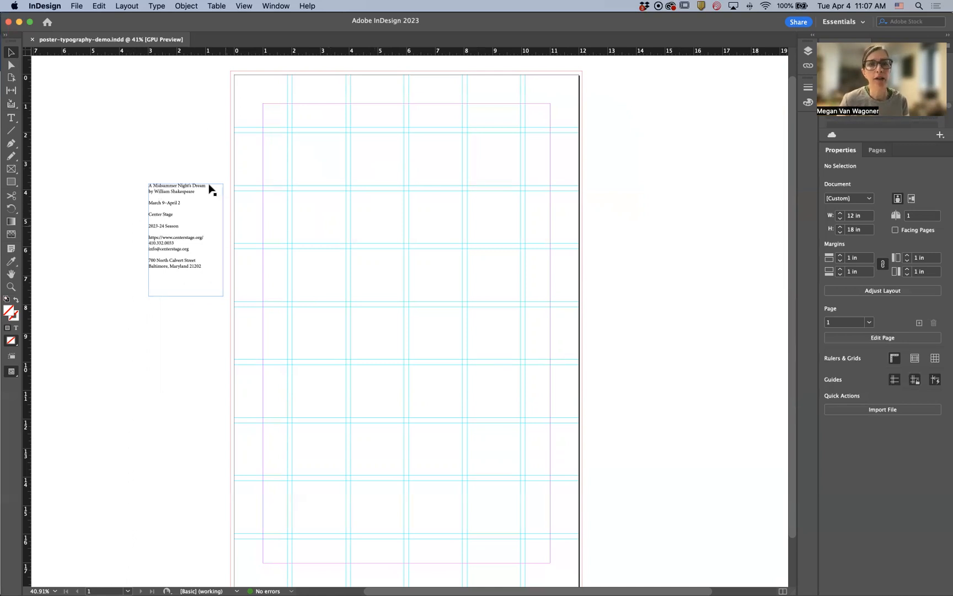
Draw a text frame three columns wide and four rows tall on the grid and paste in the title "A Midsummer Night's Dream".
left_click(13, 118)
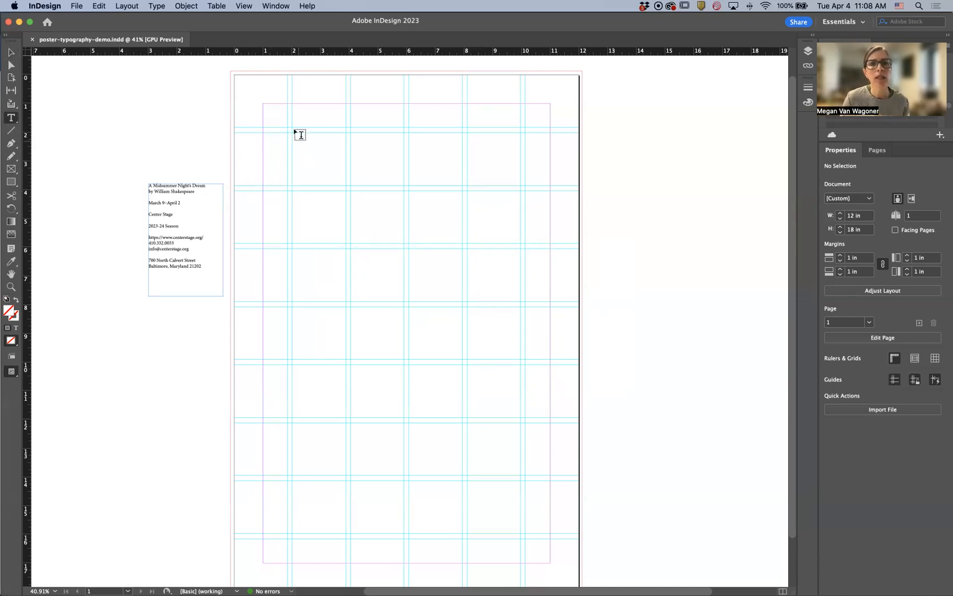
left_click_drag(294, 133, 461, 359)
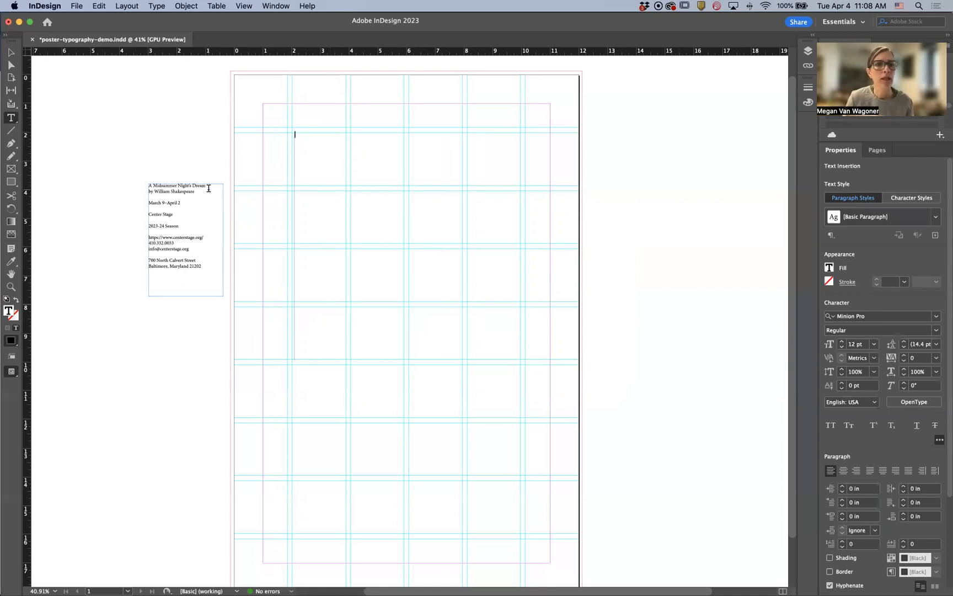
left_click_drag(208, 185, 139, 180)
key("super+c")
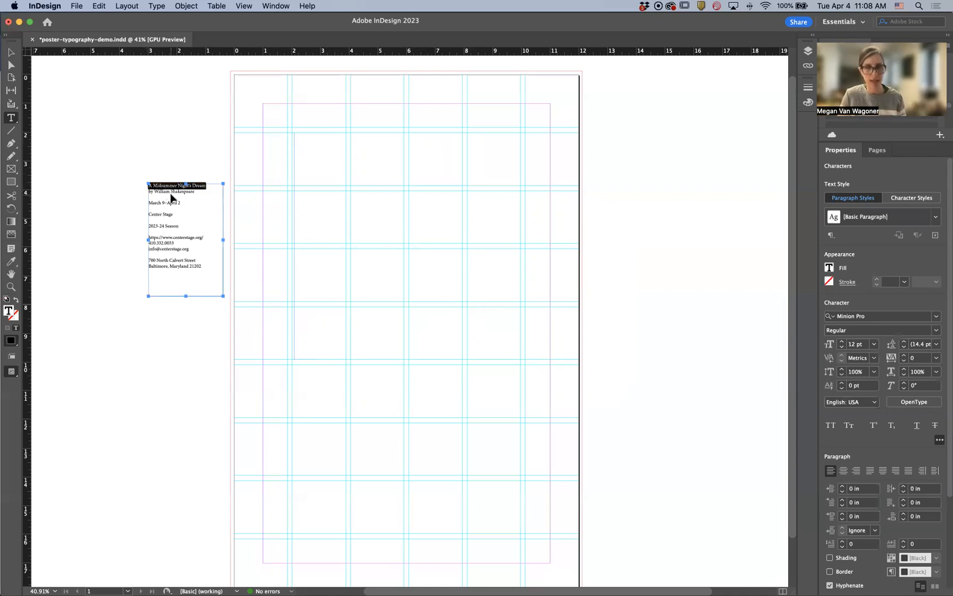
left_click(323, 151)
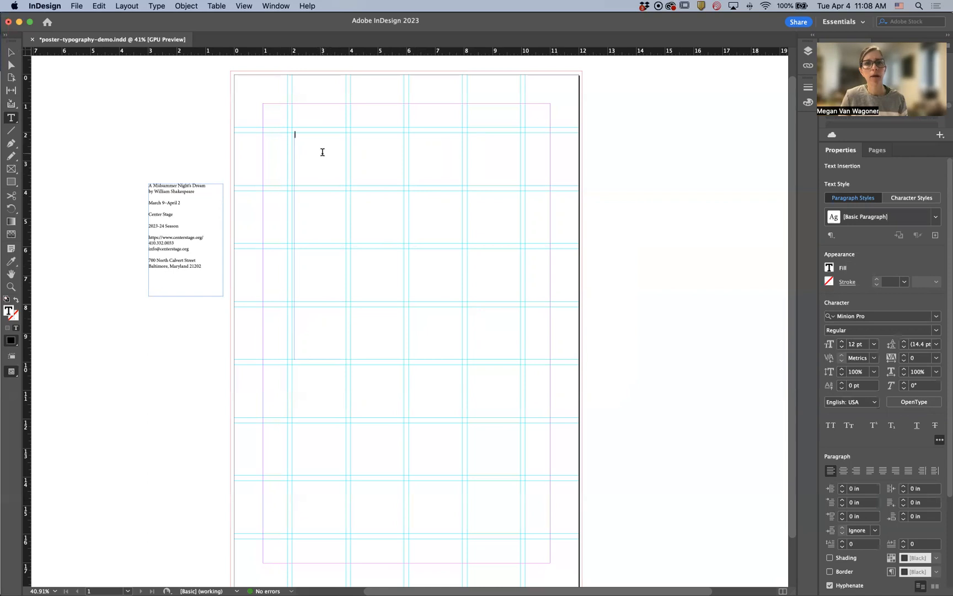
key("super+v")
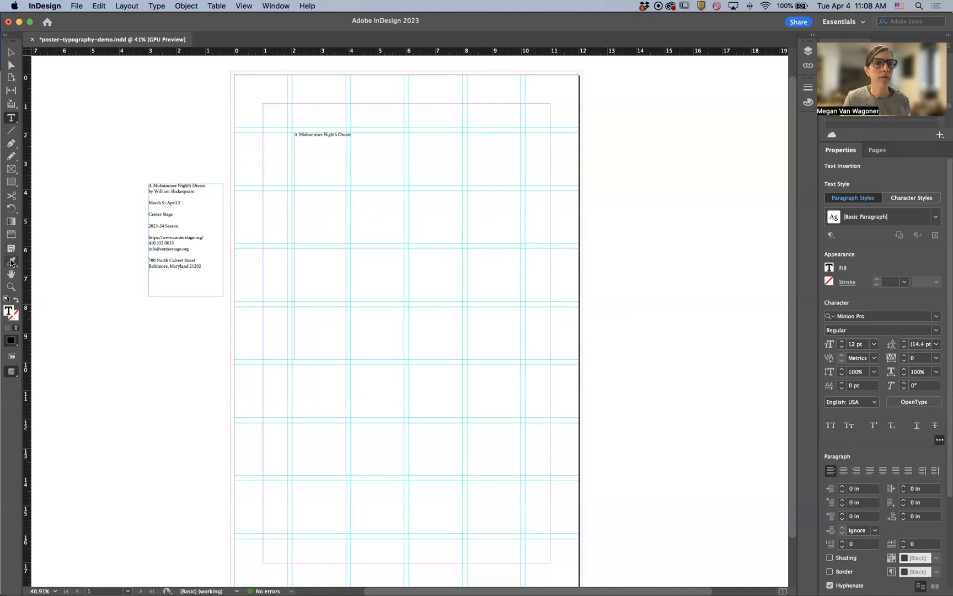
Select the pasted title on the poster and set its font size to 48 pt.
left_click_drag(353, 135, 290, 134)
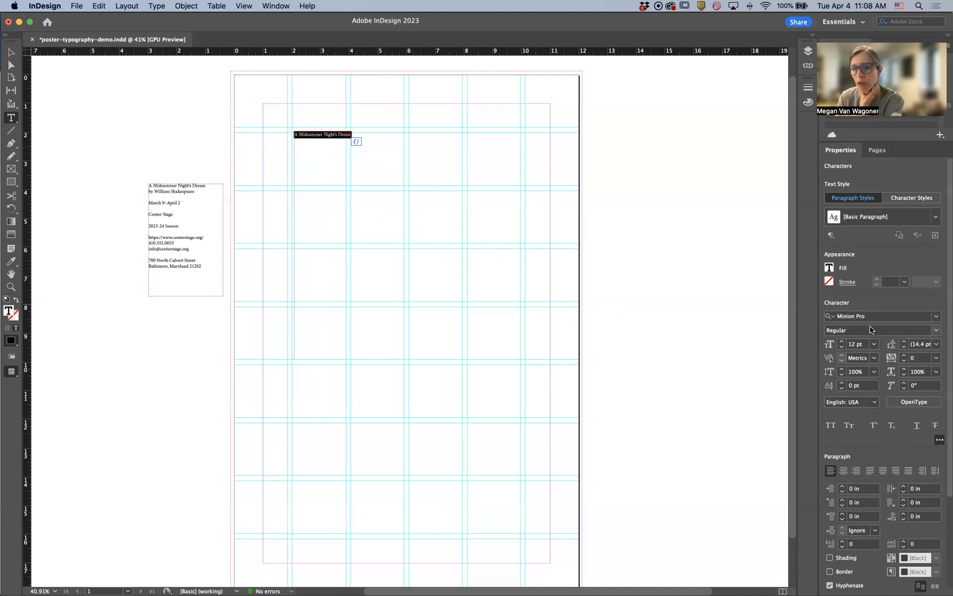
left_click(939, 440)
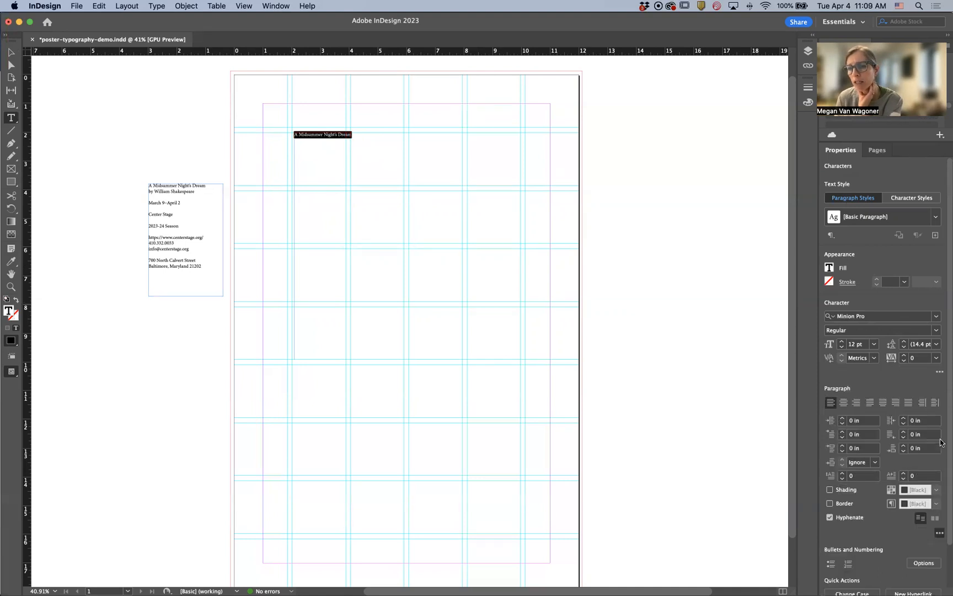
left_click(940, 373)
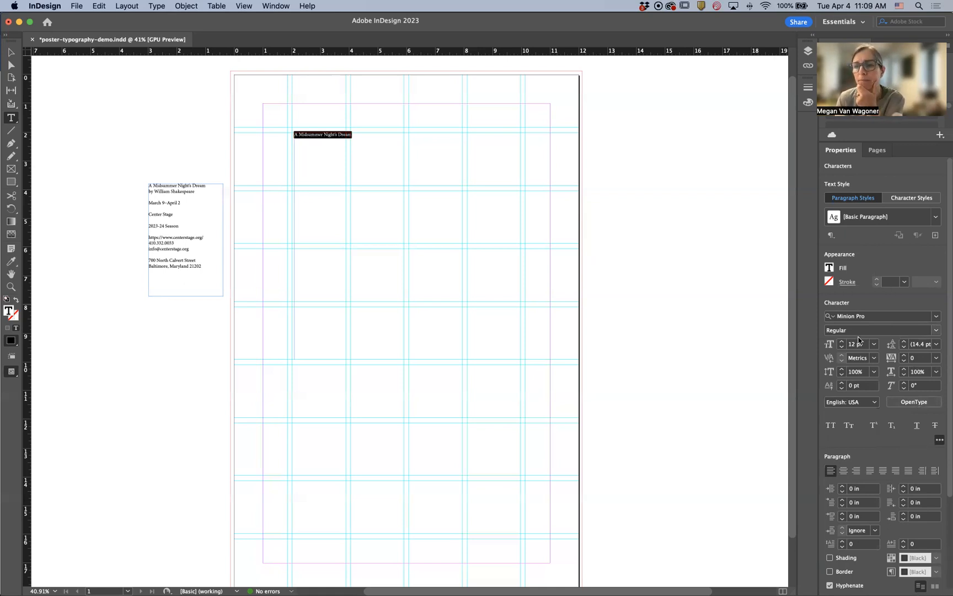
left_click(873, 345)
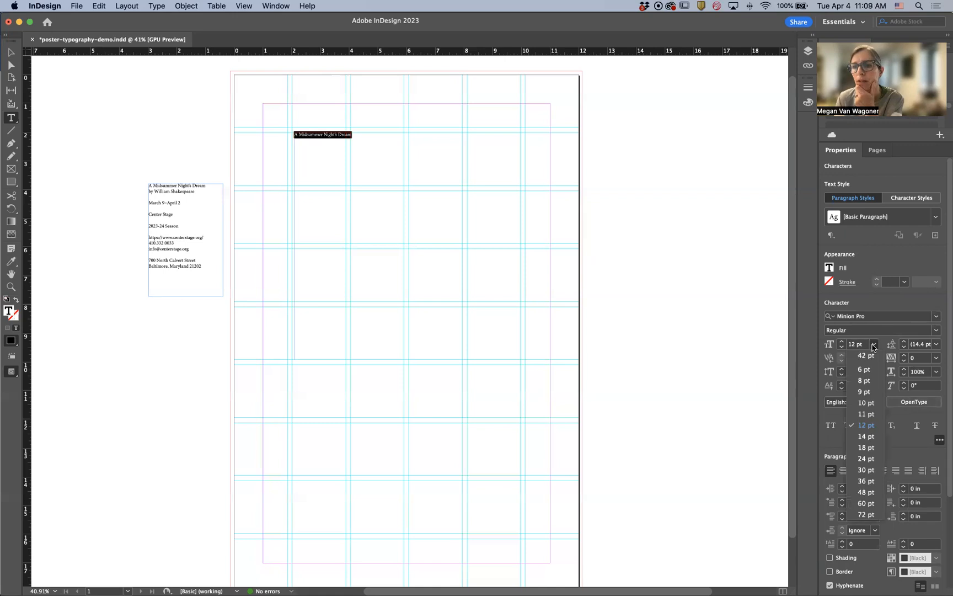
left_click(867, 492)
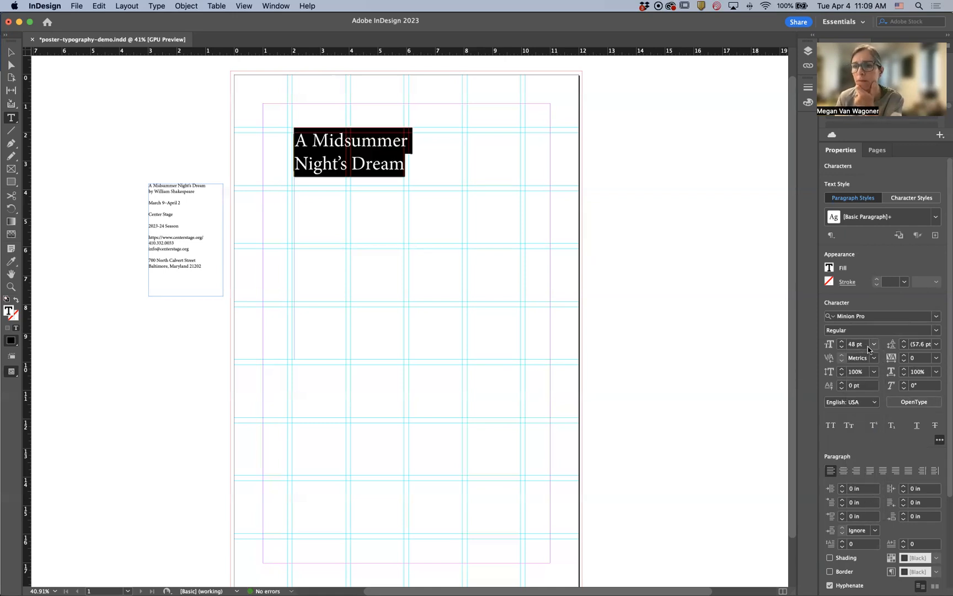
Try the title at 140 pt, and reduce its font size to 100 pt.
left_click(822, 343)
type("140")
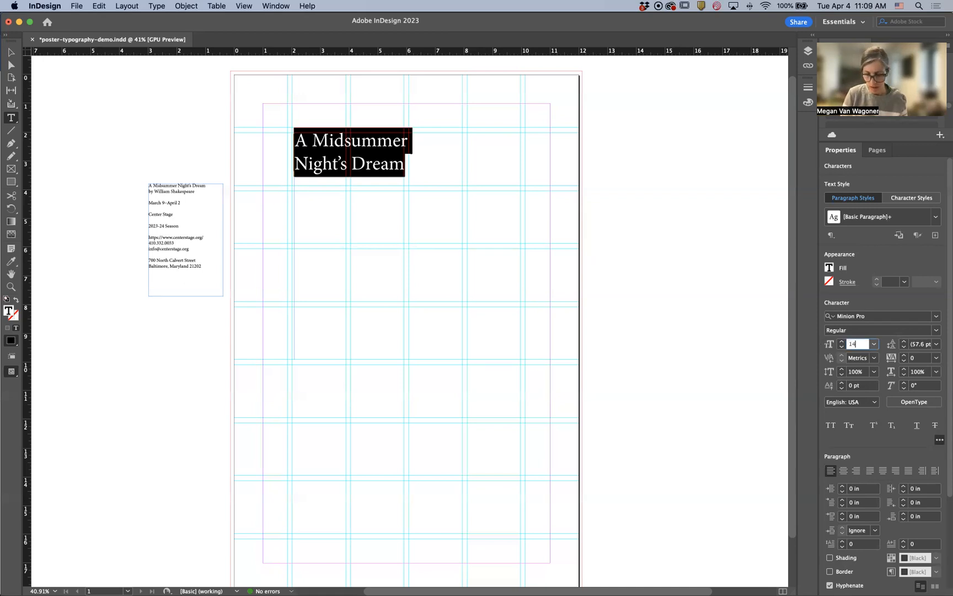
key("Tab")
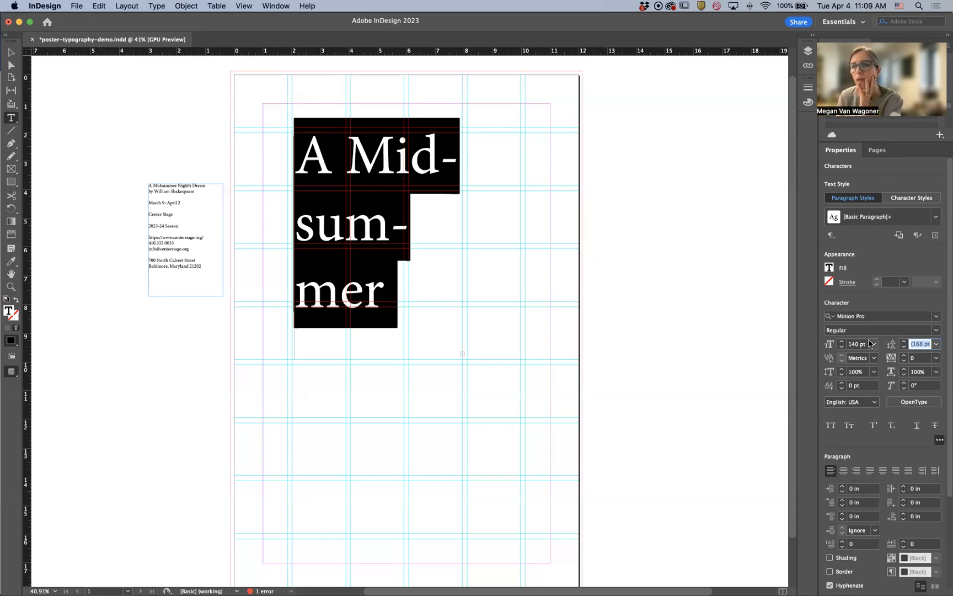
left_click(840, 343)
type("100")
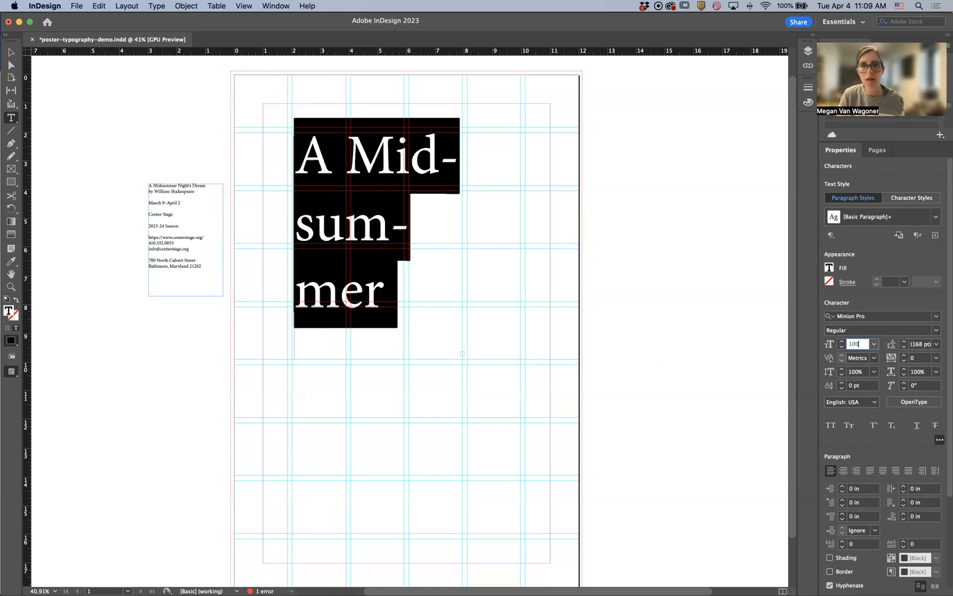
key("Tab")
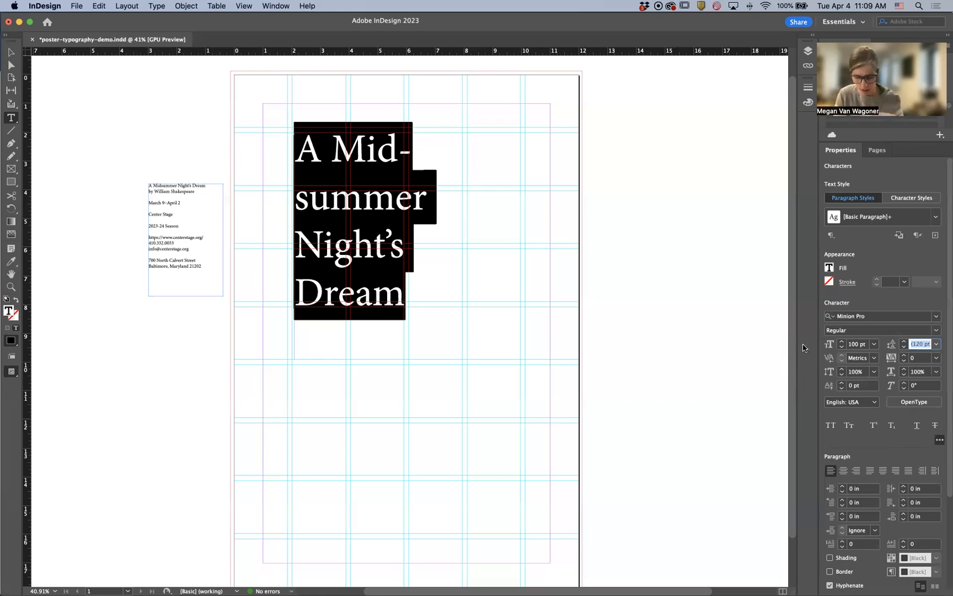
Browse the installed fonts and set the title's typeface to Bodoni 72 Oldstyle in the Bold style.
key("super+=")
key("super+=")
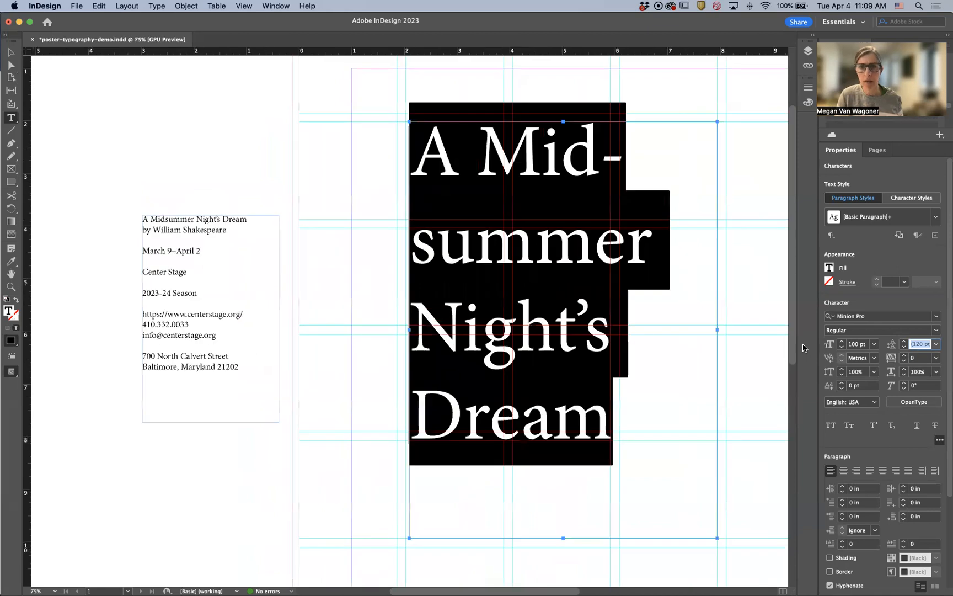
scroll(777, 341, "down", 3)
scroll(773, 335, "down", 2)
scroll(773, 335, "up", 6)
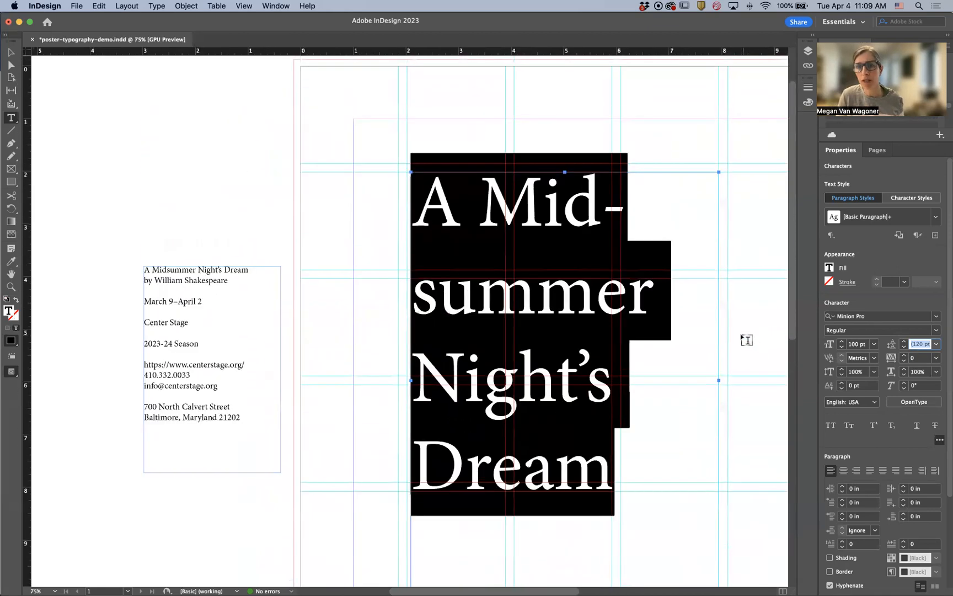
scroll(726, 337, "right", 10)
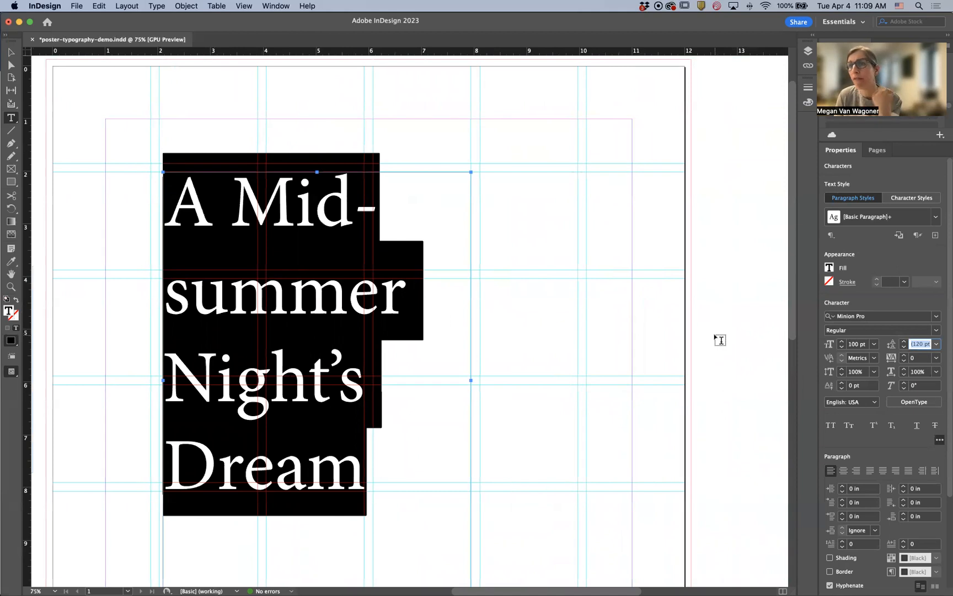
left_click(936, 319)
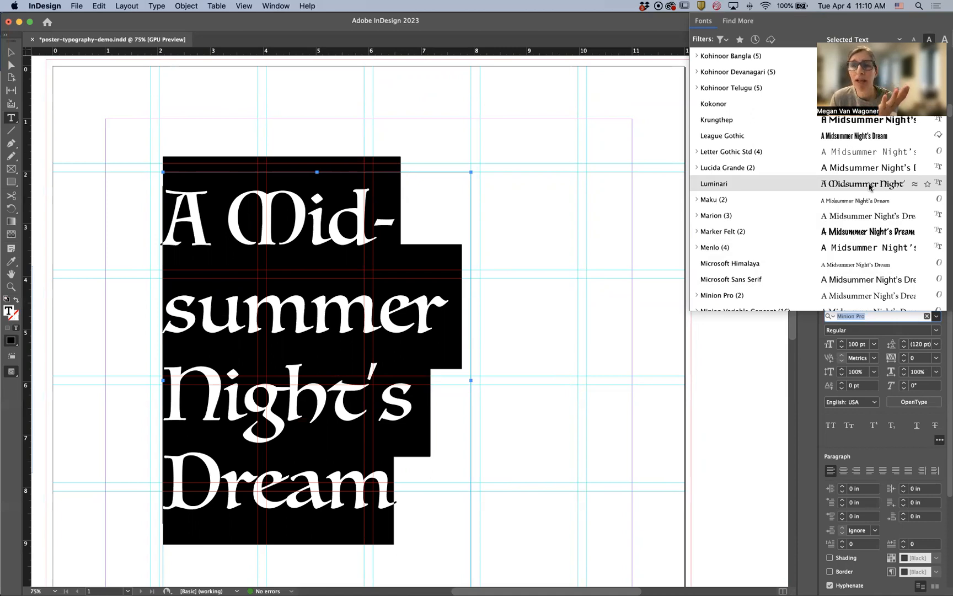
scroll(869, 187, "up", 5)
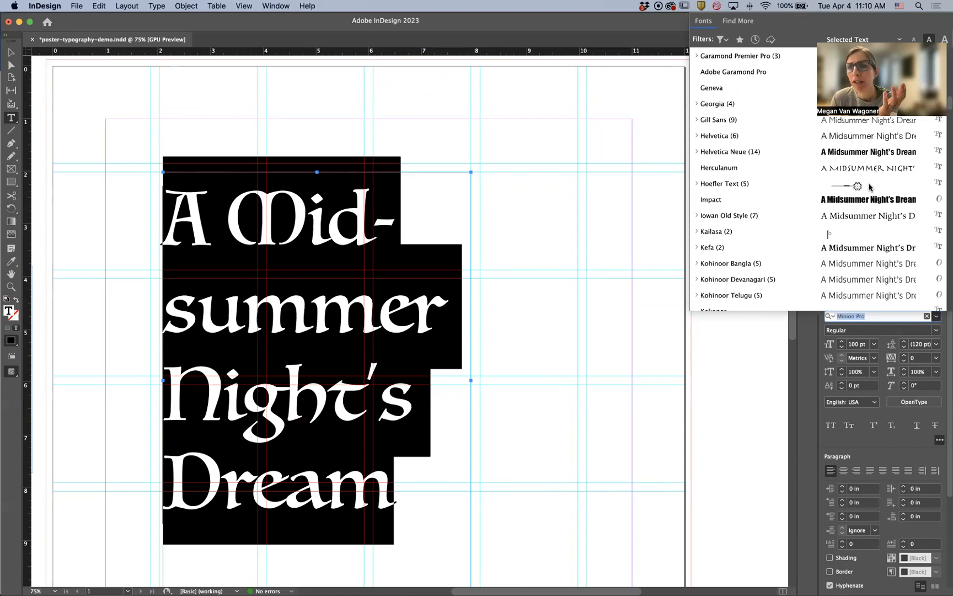
scroll(869, 187, "up", 5)
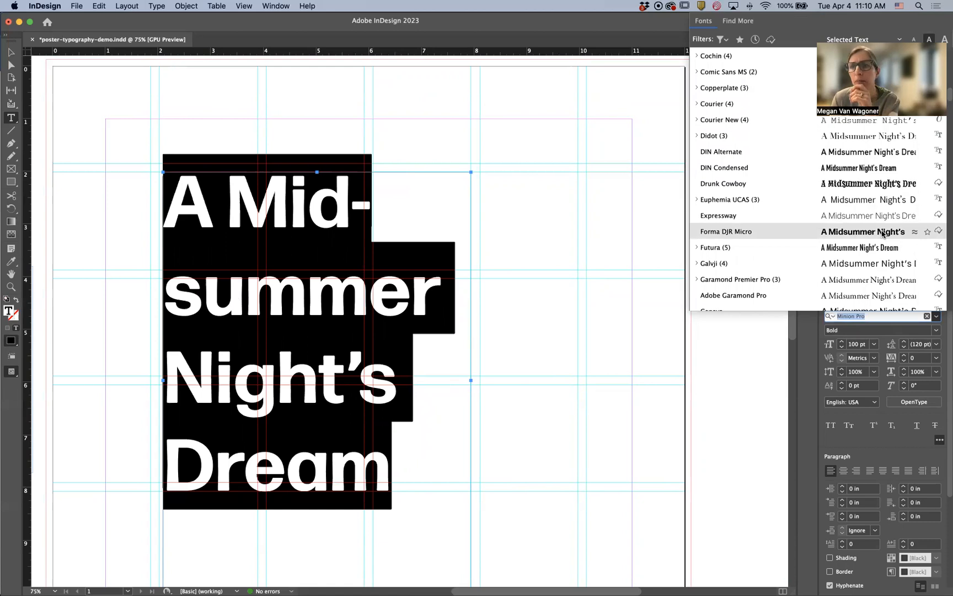
scroll(882, 233, "up", 6)
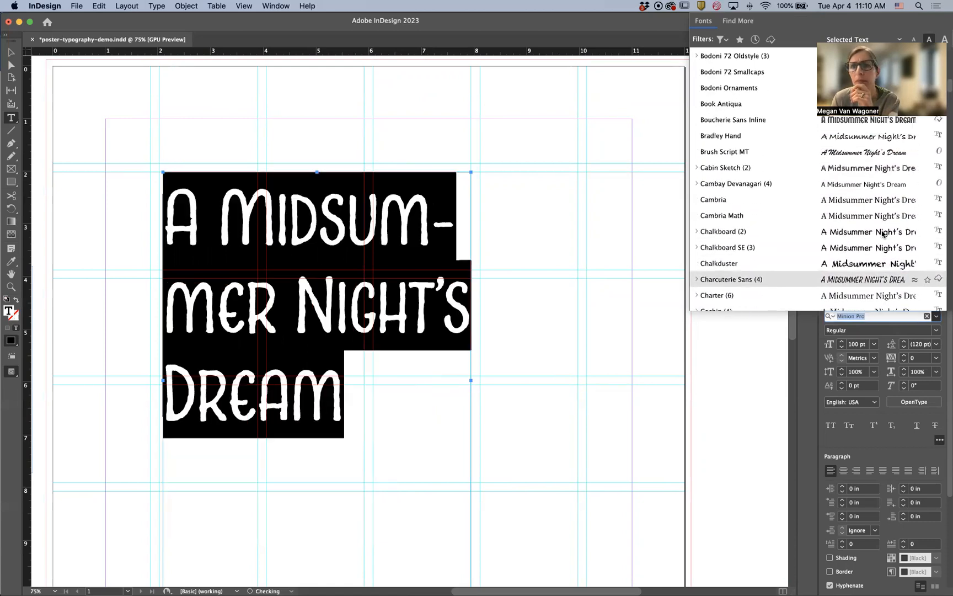
scroll(883, 233, "up", 5)
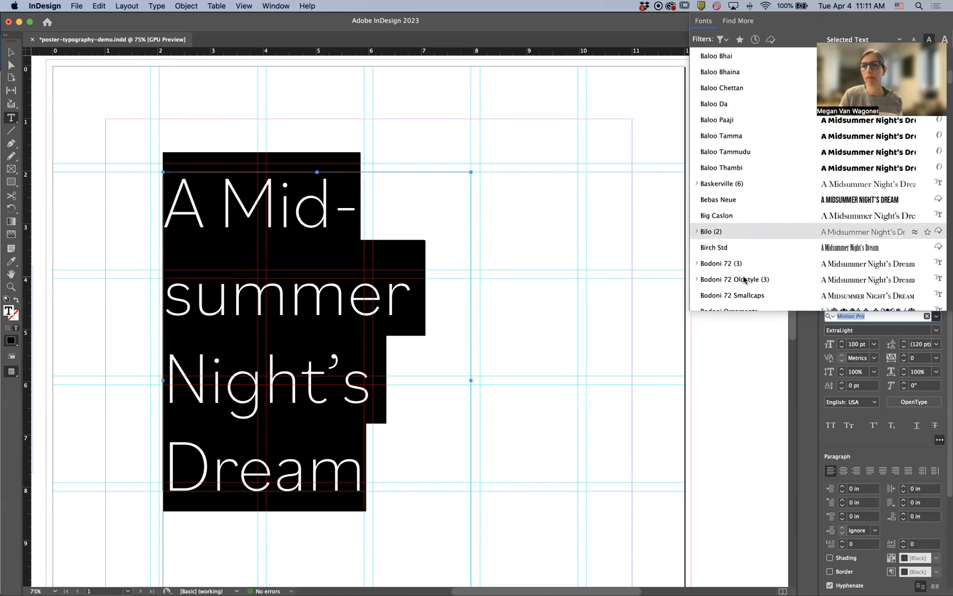
left_click(743, 281)
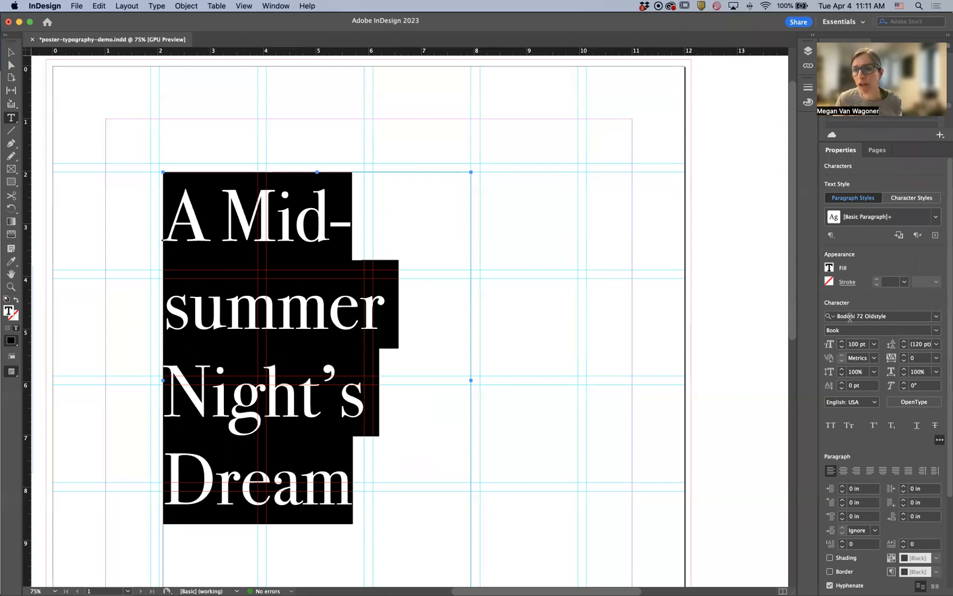
left_click(936, 331)
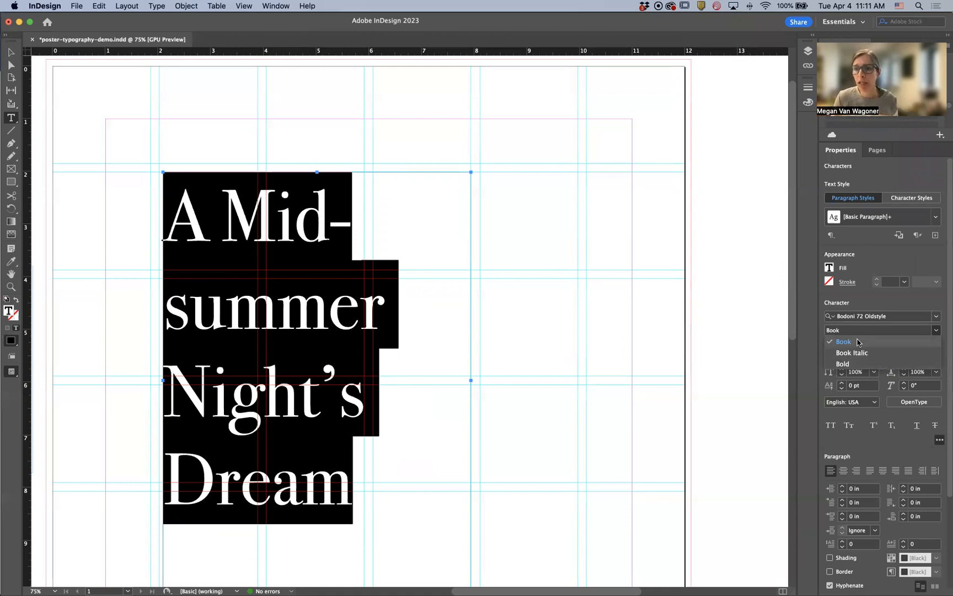
left_click(843, 363)
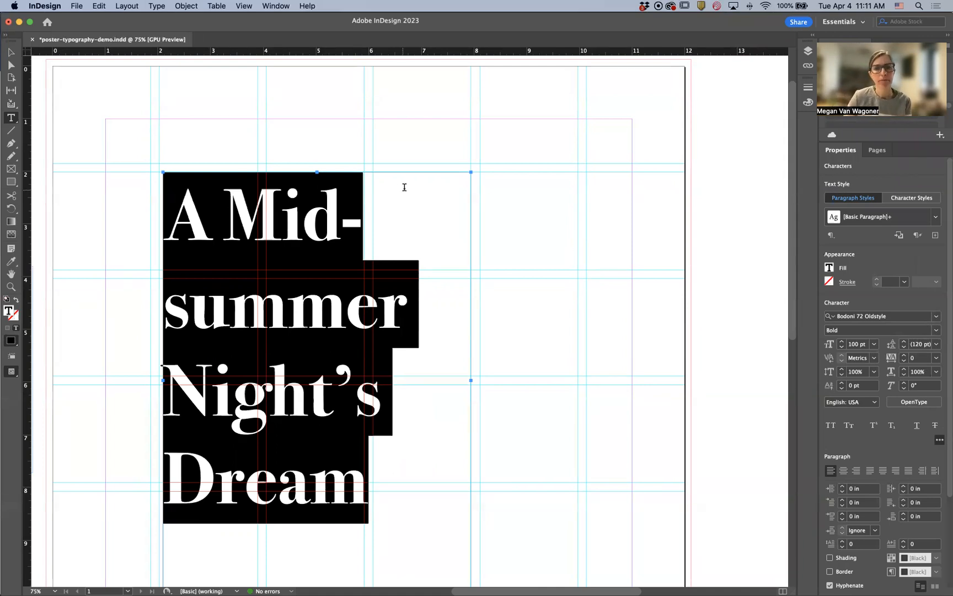
Reselect the whole title and lower its font size in small increments to 76 pt.
left_click(245, 309)
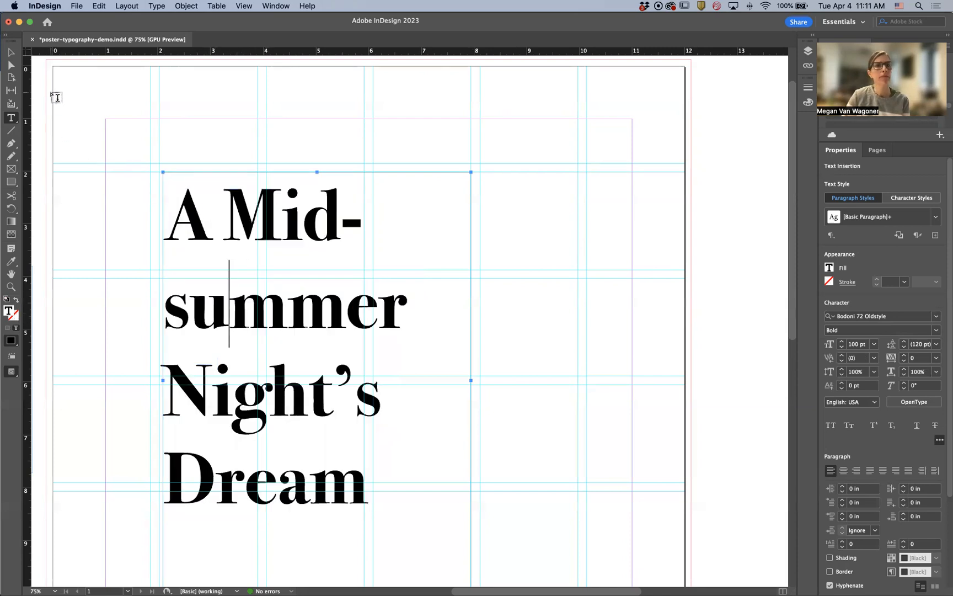
left_click_drag(370, 494, 165, 187)
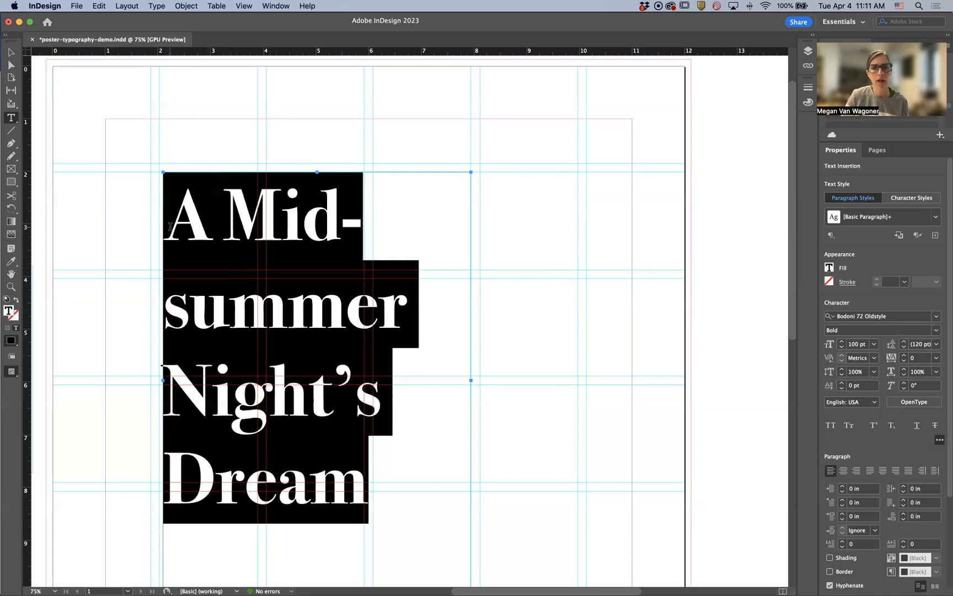
left_click(842, 347)
left_click(842, 347)
left_click(842, 347)
left_click(842, 347)
left_click(842, 347)
left_click(842, 347)
left_click(842, 347)
left_click(842, 347)
left_click(842, 347)
left_click(842, 347)
left_click(841, 346)
left_click(842, 347)
left_click(842, 347)
left_click(842, 347)
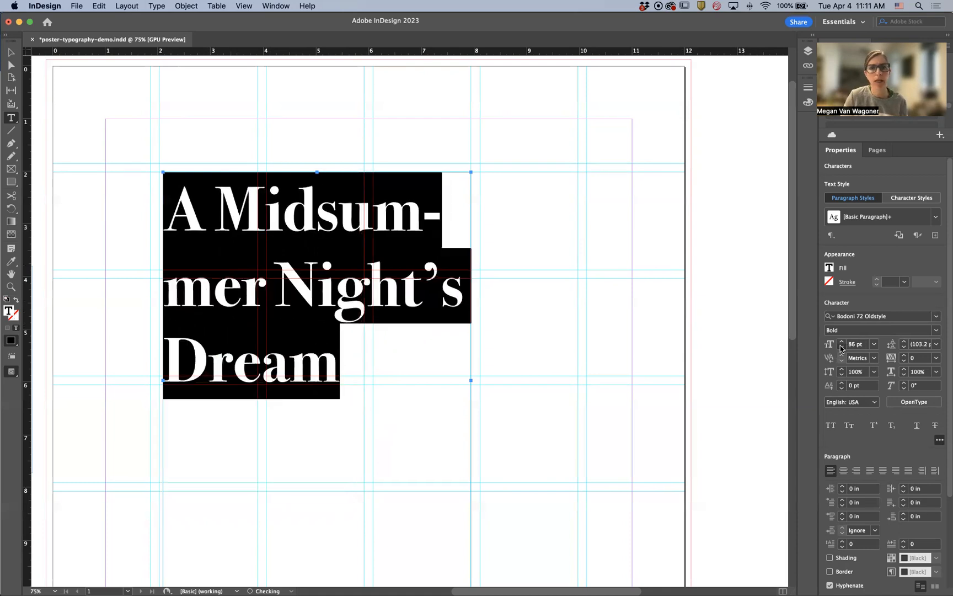
left_click(841, 346)
left_click(842, 347)
left_click(841, 347)
left_click(841, 347)
left_click(842, 346)
left_click(842, 347)
left_click(842, 347)
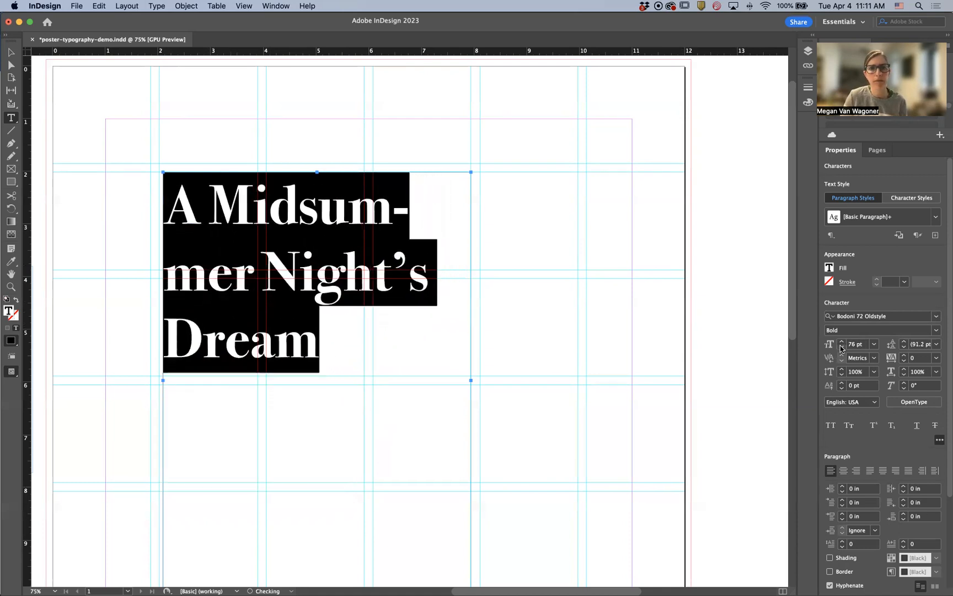
Set the selected title's font size to 140 pt.
left_click(834, 344)
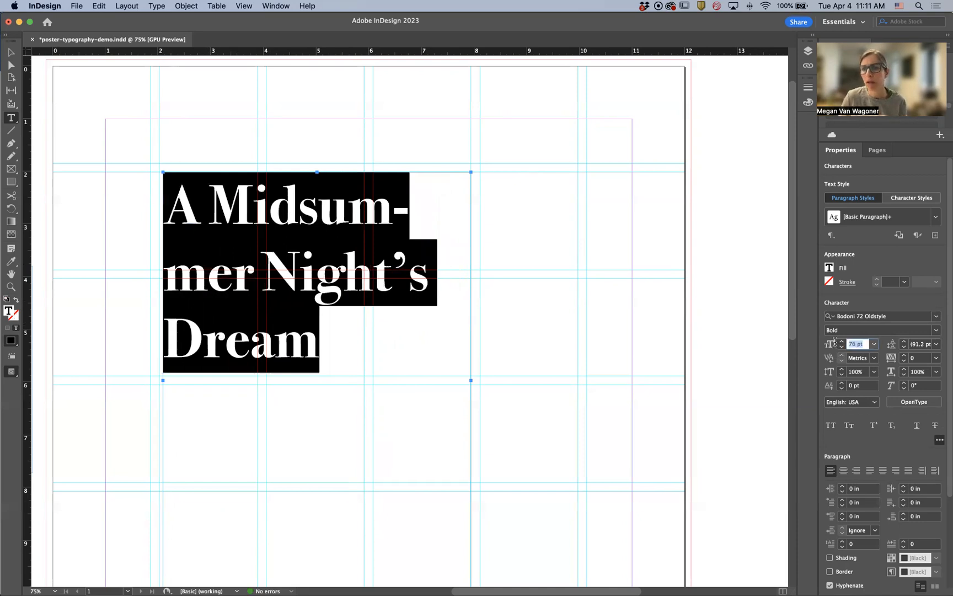
type("140")
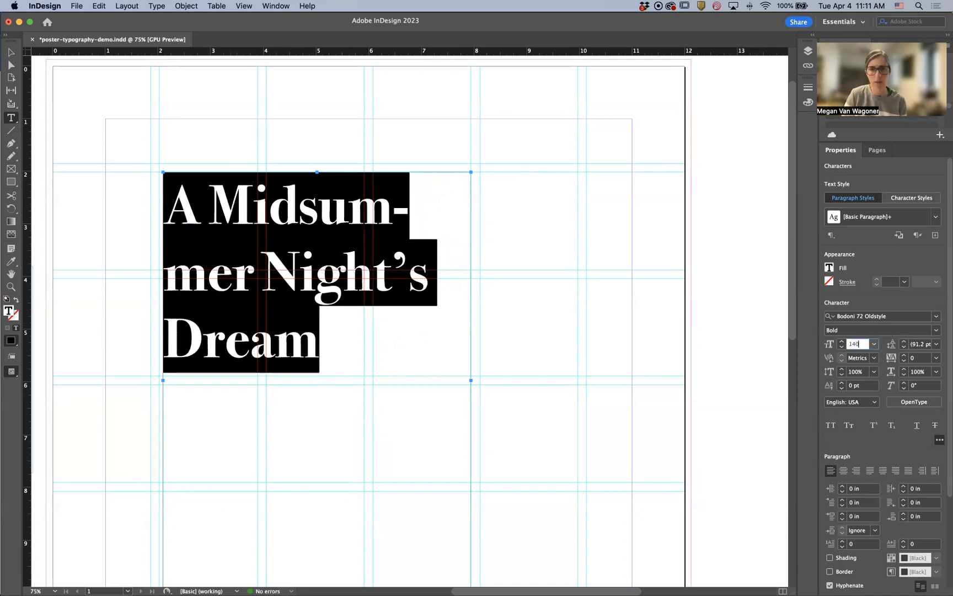
key("Tab")
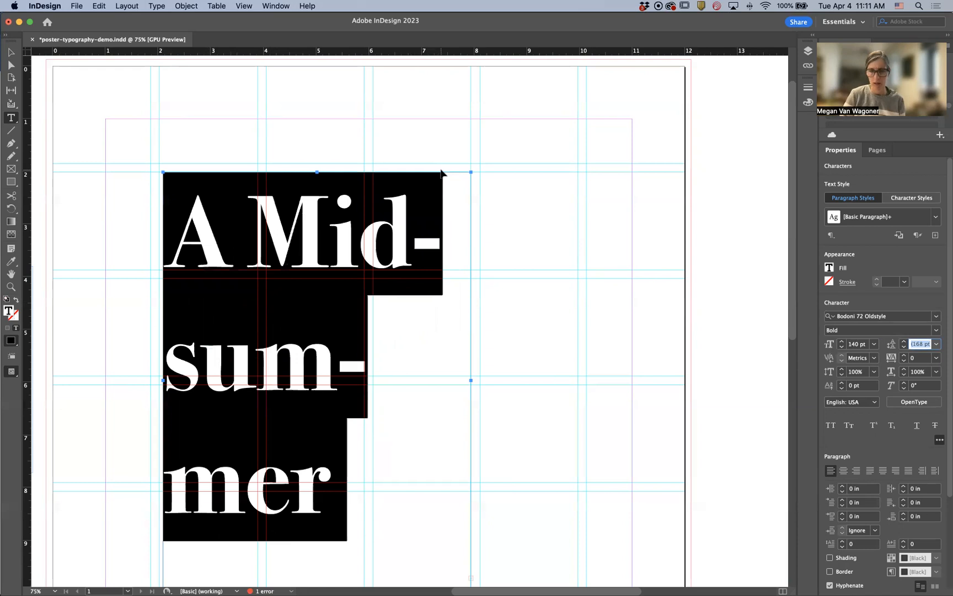
Enlarge the title's text frame to about 7.87 by 9.93 in on the grid and break the line after "A".
key("super+0")
left_click(10, 52)
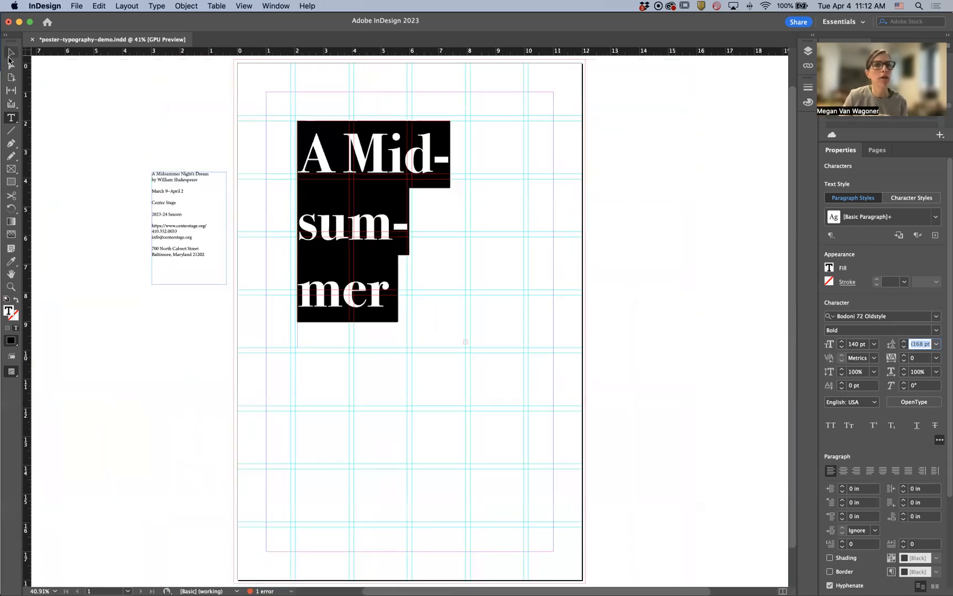
left_click_drag(467, 347, 523, 406)
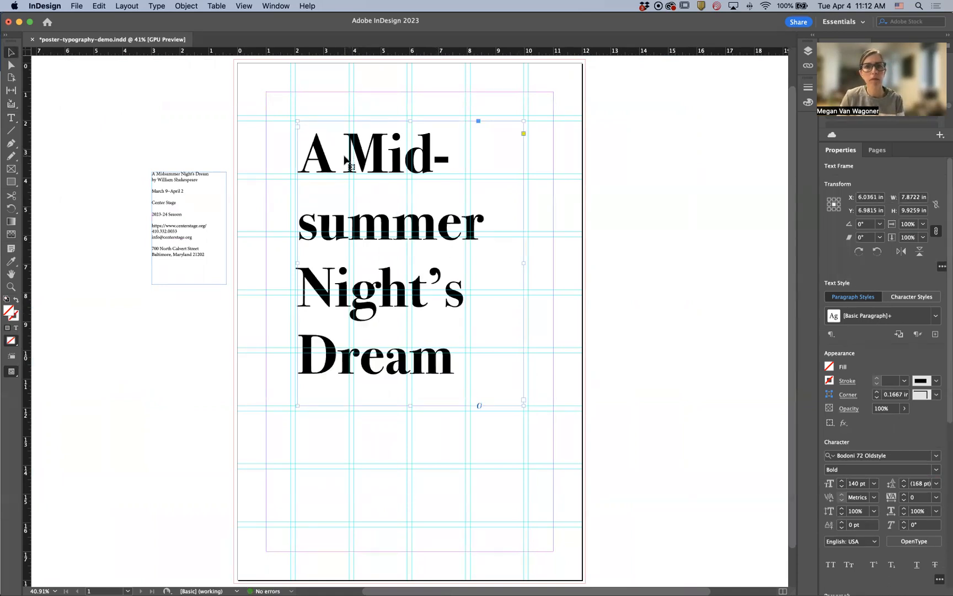
double_click(344, 164)
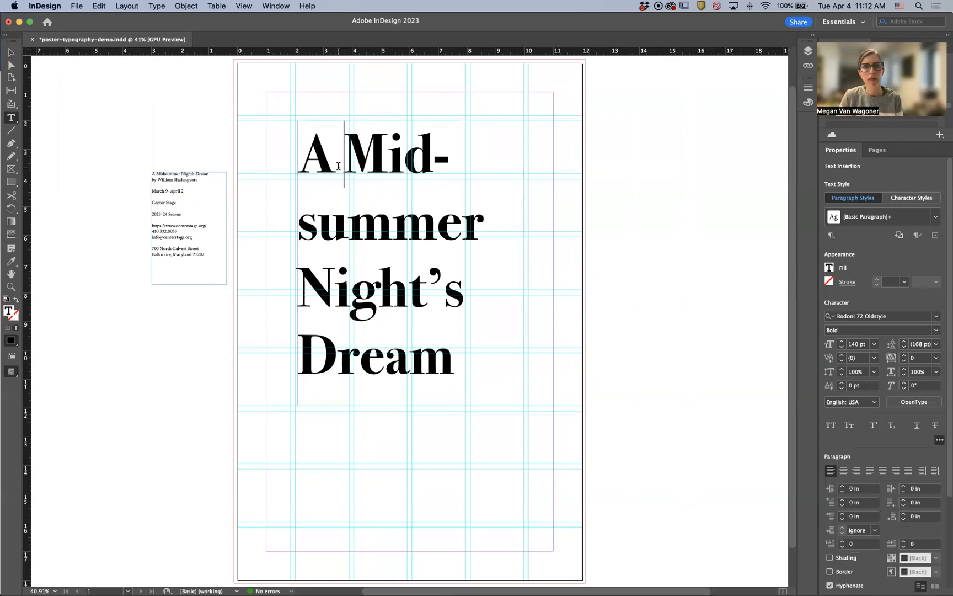
key("Return")
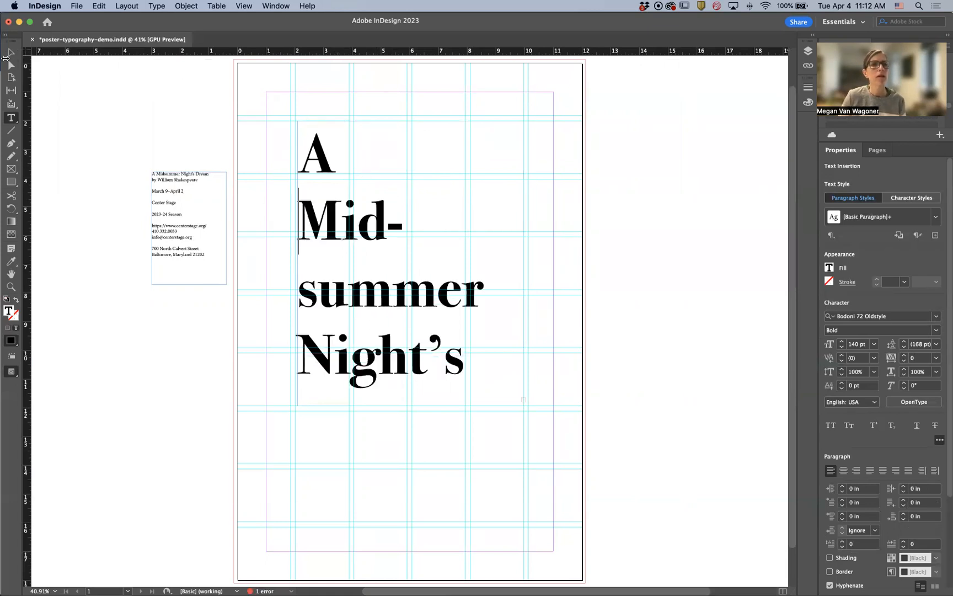
Select the whole title and lower its font size in small increments to 94 pt.
key("super+a")
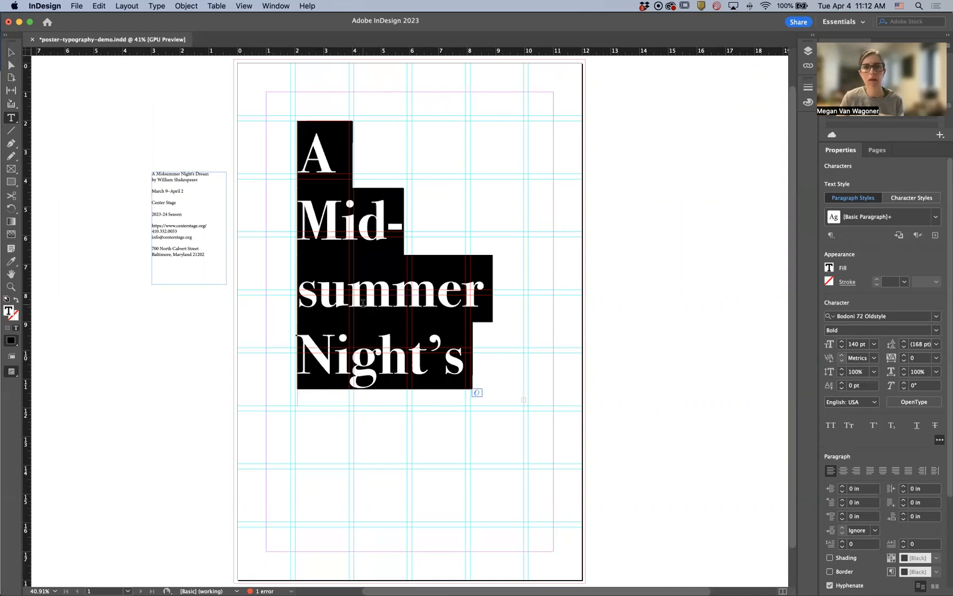
key("alt+Left")
key("alt+Right")
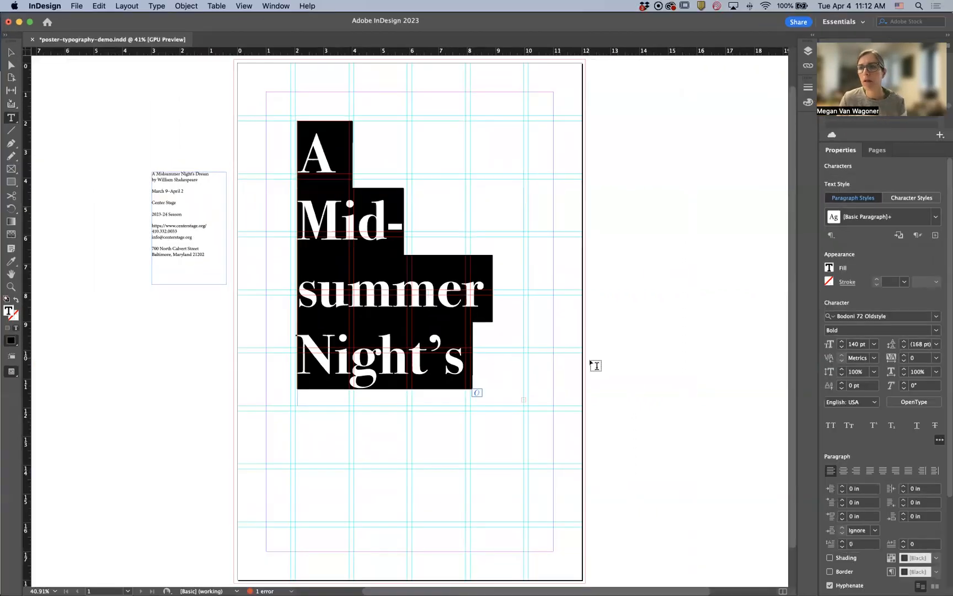
left_click(841, 347)
left_click(841, 347)
left_click(841, 347)
left_click(841, 347)
left_click(841, 347)
left_click(841, 347)
left_click(841, 347)
left_click(841, 347)
left_click(841, 347)
left_click(841, 347)
left_click(841, 347)
left_click(841, 347)
left_click(841, 347)
left_click(841, 347)
left_click(841, 347)
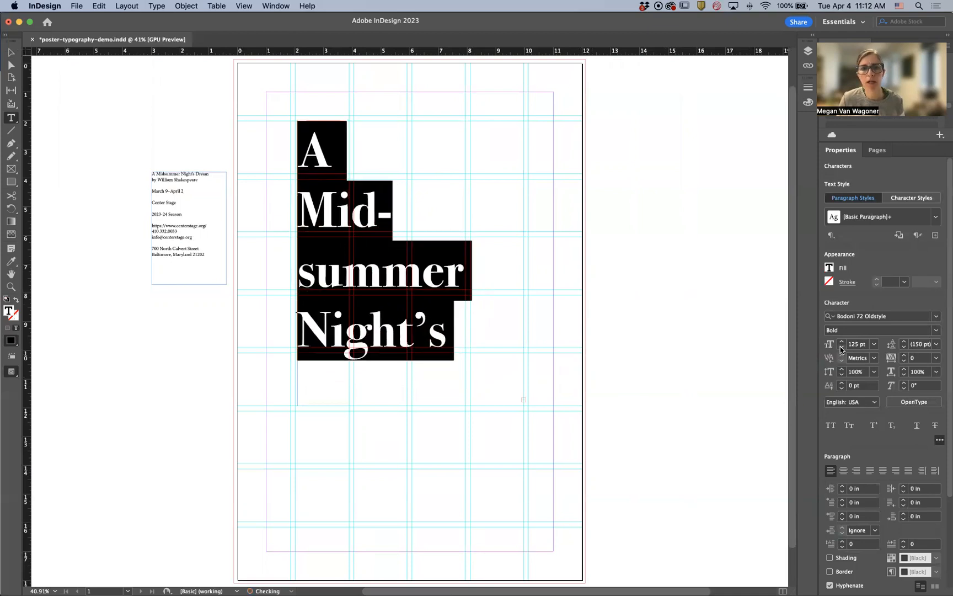
left_click(841, 347)
left_click(841, 347)
left_click(841, 347)
left_click(841, 347)
left_click(841, 347)
left_click(841, 347)
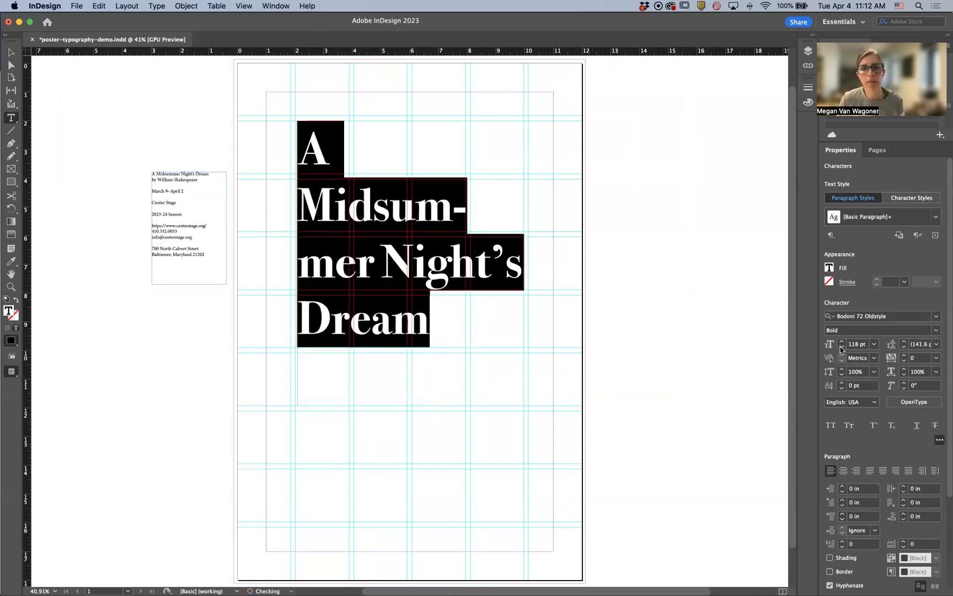
left_click(841, 347)
left_click(841, 346)
left_click(841, 347)
left_click(841, 347)
left_click(841, 347)
left_click(841, 347)
left_click(841, 347)
left_click(841, 347)
left_click(842, 347)
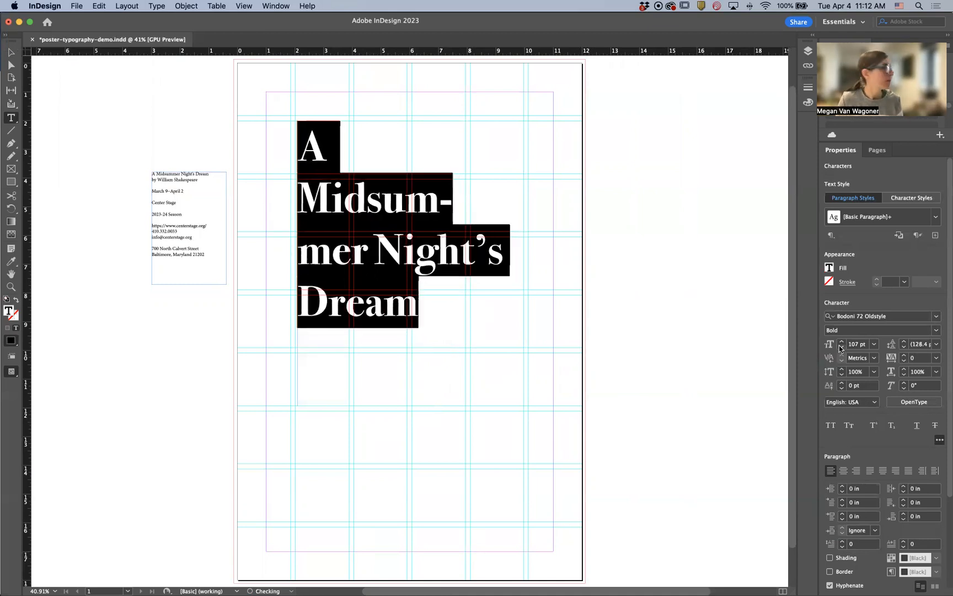
left_click(842, 347)
left_click(841, 347)
left_click(841, 347)
left_click(841, 347)
left_click(841, 347)
left_click(841, 347)
left_click(842, 347)
left_click(842, 346)
left_click(841, 347)
left_click(841, 347)
left_click(841, 346)
left_click(841, 347)
left_click(841, 347)
left_click(841, 346)
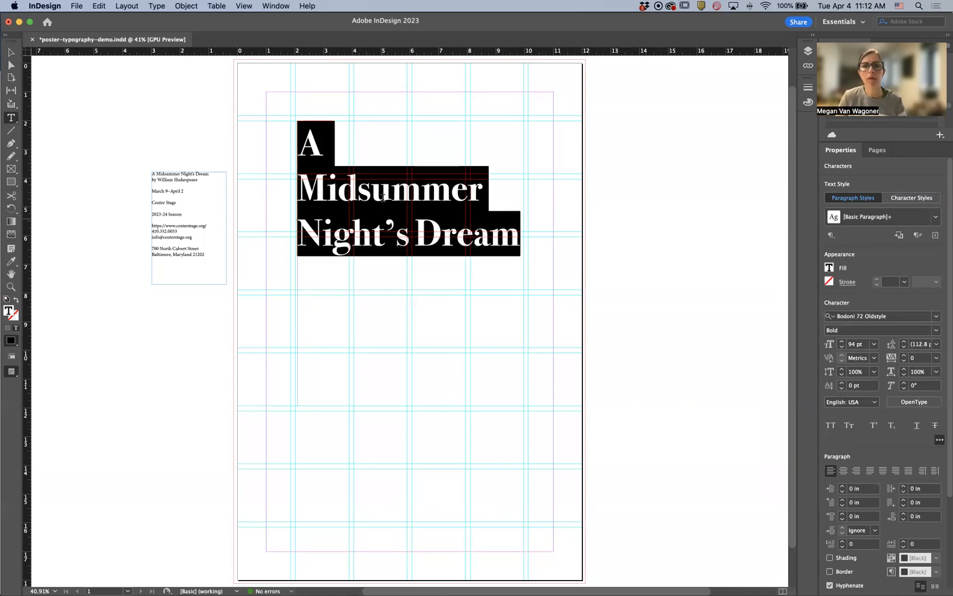
Break the title before "Dream" so the word starts its own line.
left_click(420, 240)
key("Return")
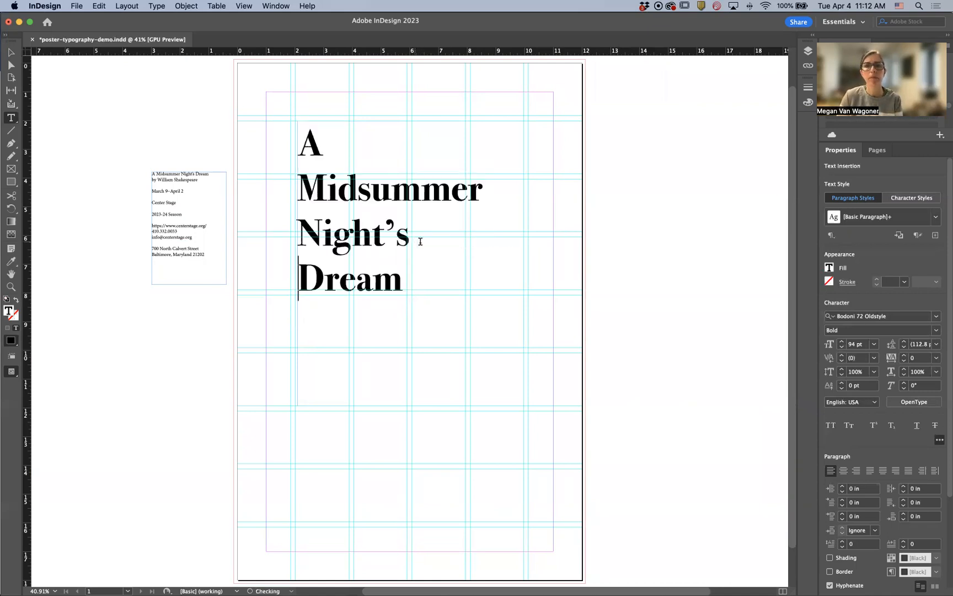
left_click(300, 234)
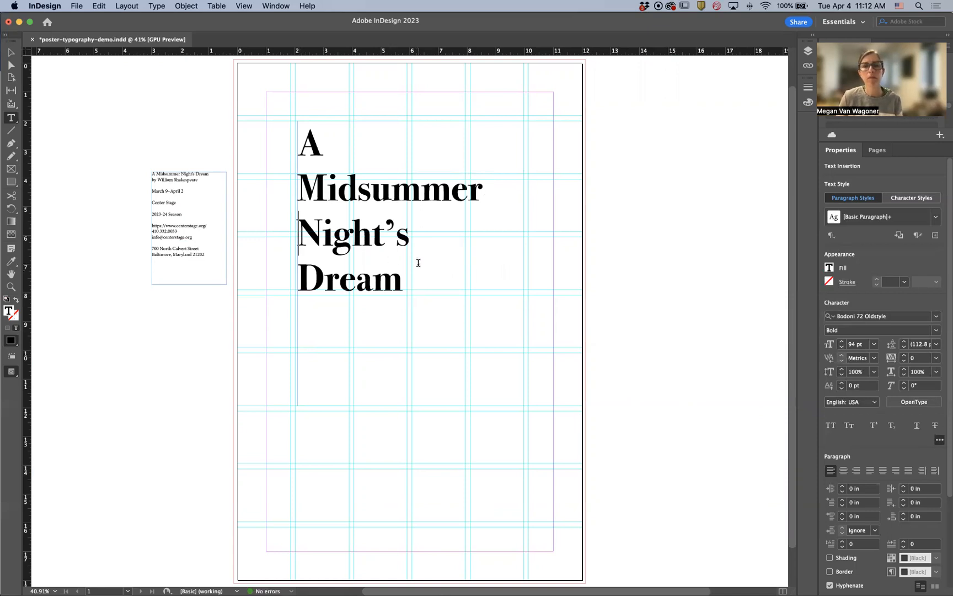
Reselect the whole title and set its font size to 110 pt.
key("super+a")
left_click(842, 341)
left_click(842, 341)
left_click(842, 342)
left_click(843, 341)
left_click(842, 342)
left_click(843, 342)
left_click(842, 341)
left_click(842, 341)
left_click(842, 342)
left_click(842, 341)
left_click(842, 342)
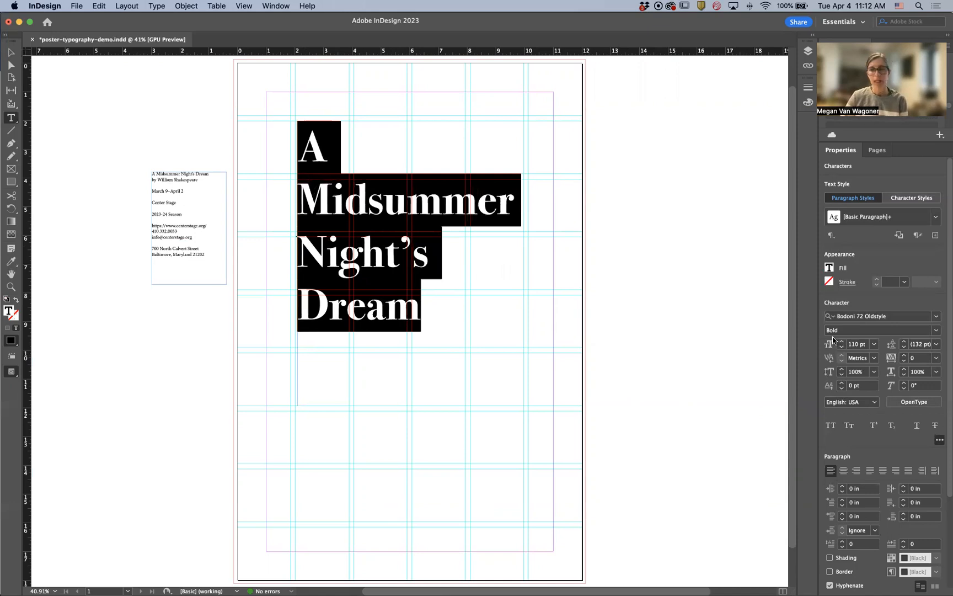
left_click(354, 294)
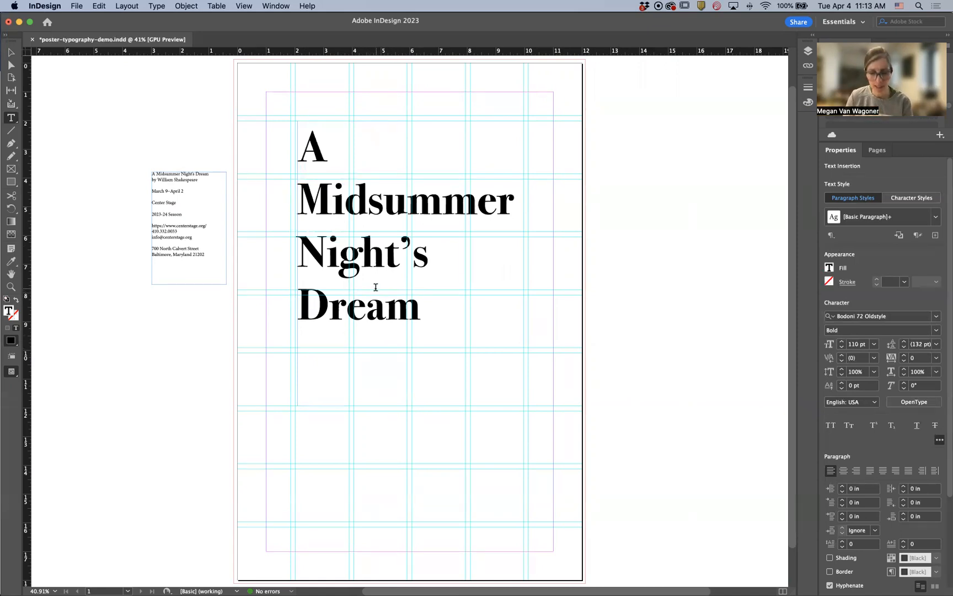
Remove the stray space inside the word "Dream" and deselect the title's text frame.
left_click(11, 285)
left_click(369, 205)
left_click_drag(444, 268, 490, 308)
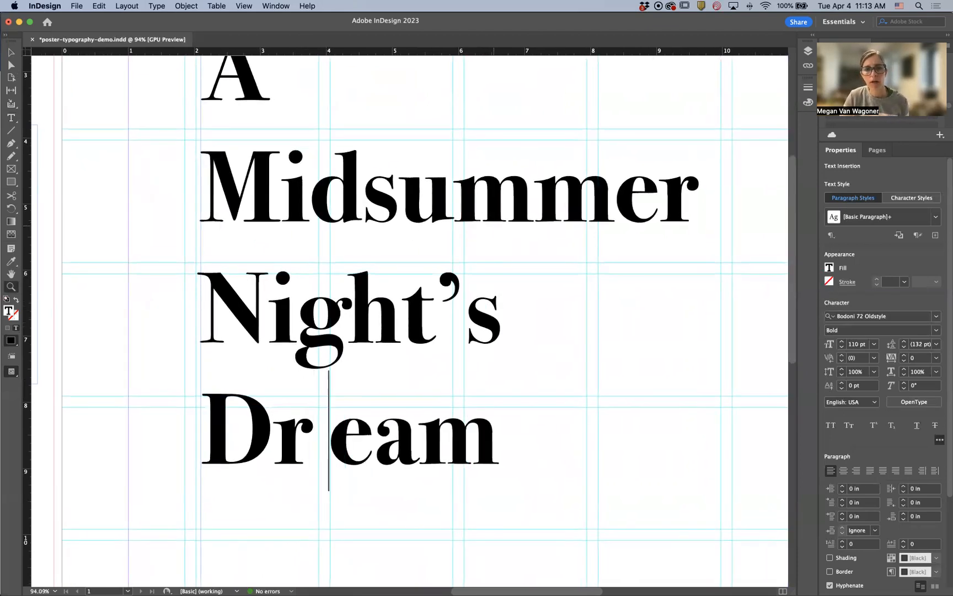
key("BackSpace")
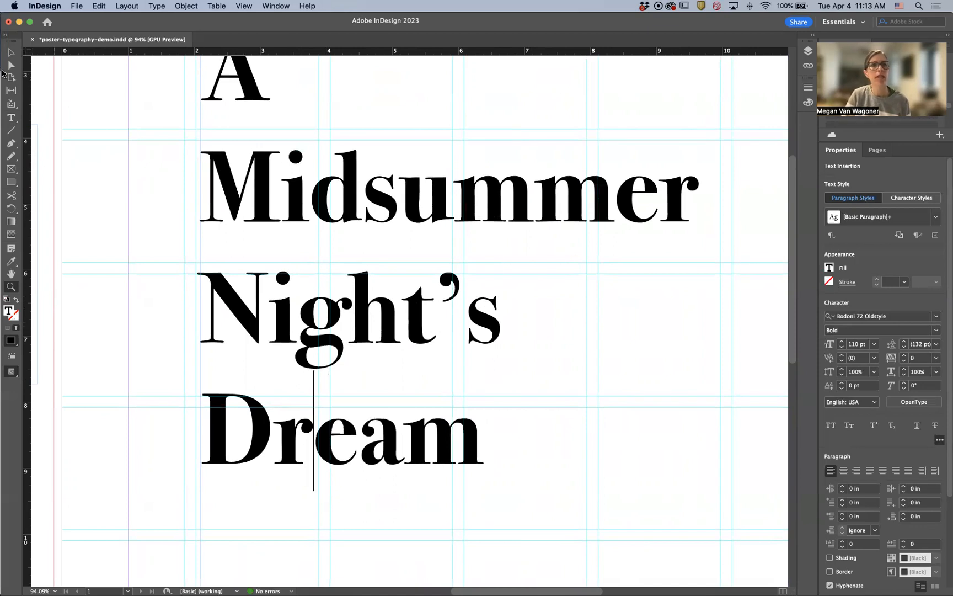
left_click(11, 52)
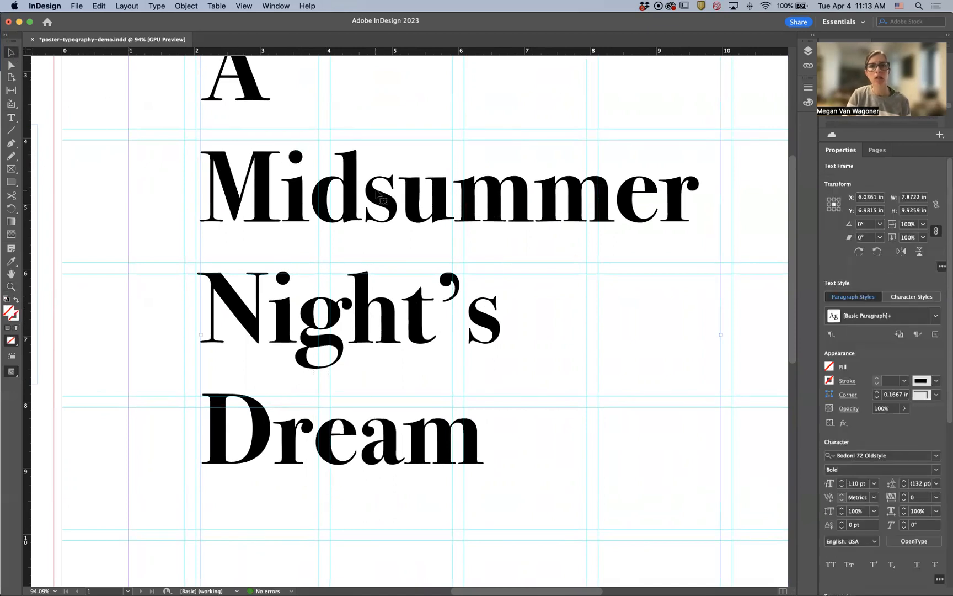
left_click(87, 177)
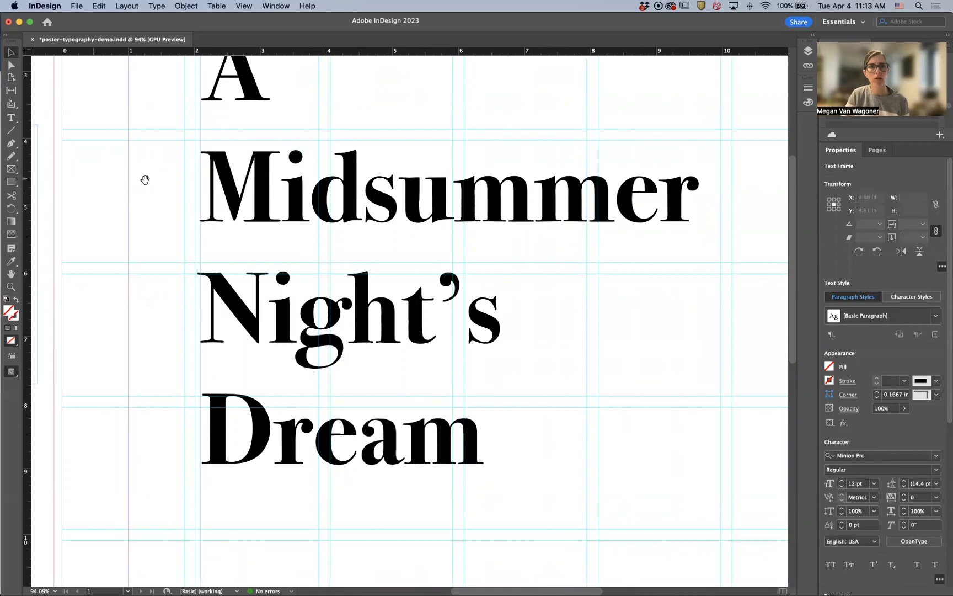
left_click_drag(231, 194, 219, 233)
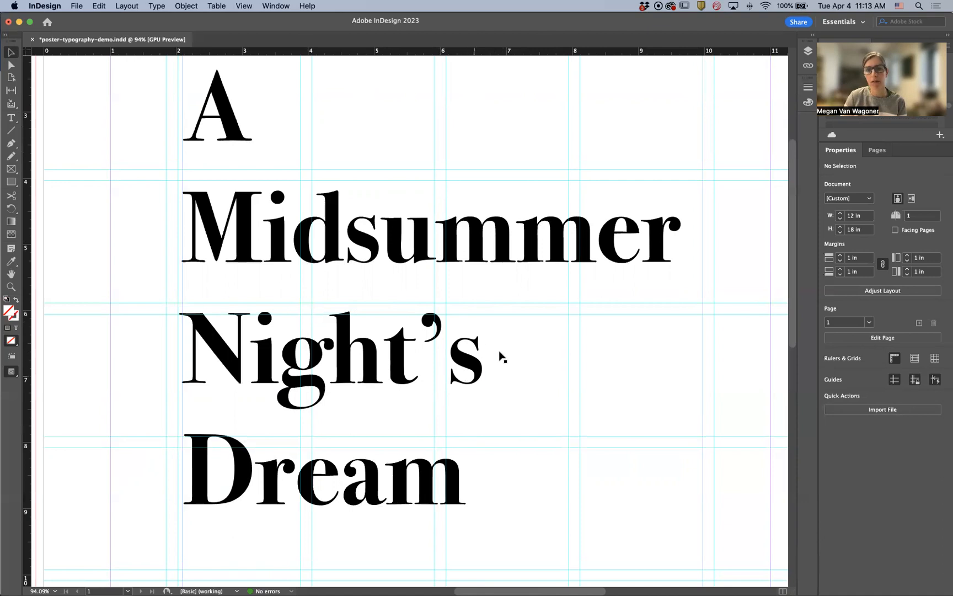
Tighten the kerning between the apostrophe and the "s" in "Night's", settling on -65.
left_click(10, 118)
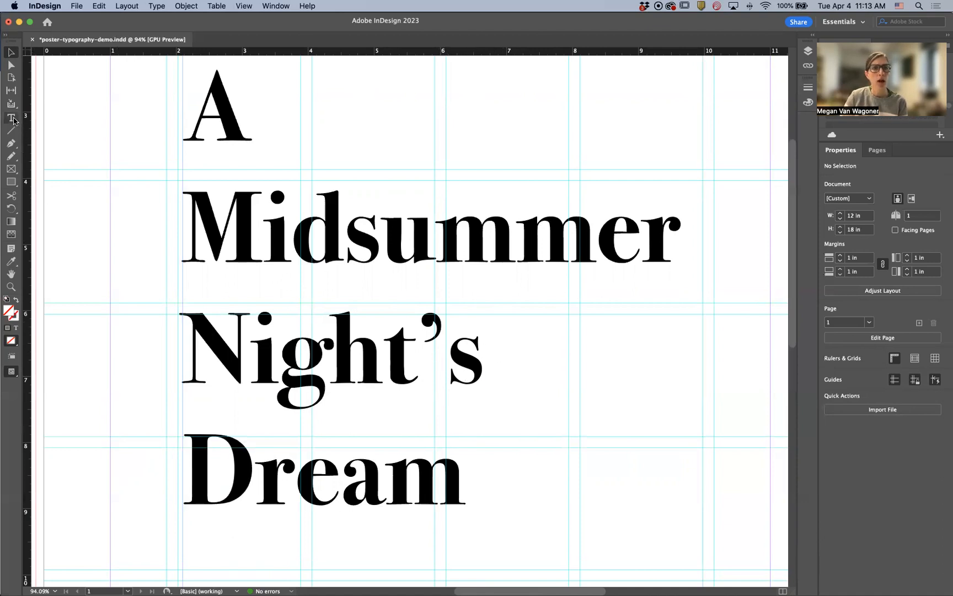
left_click(453, 366)
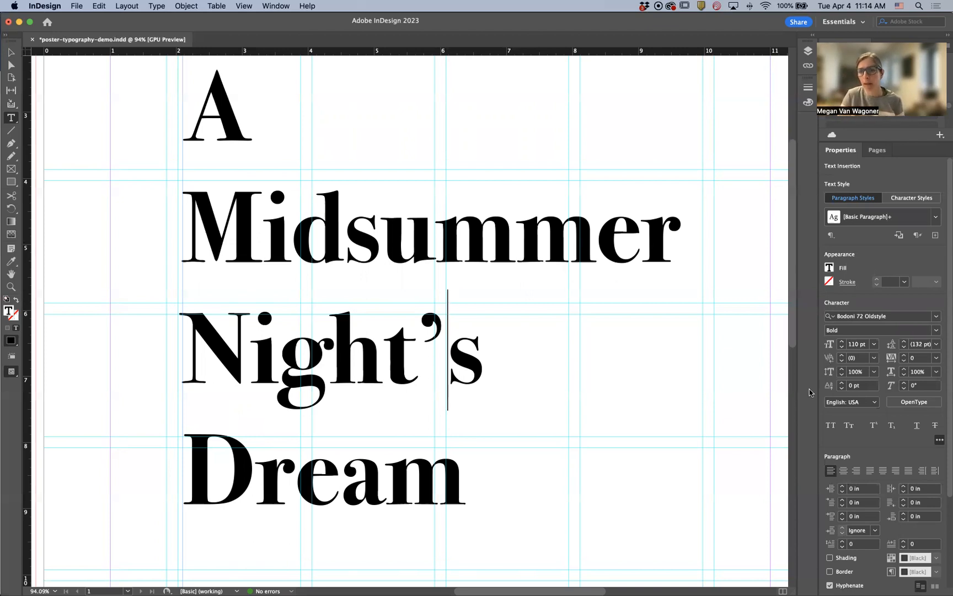
left_click(841, 361)
left_click(841, 361)
left_click(841, 360)
left_click(841, 360)
left_click(841, 361)
left_click(841, 361)
left_click(841, 361)
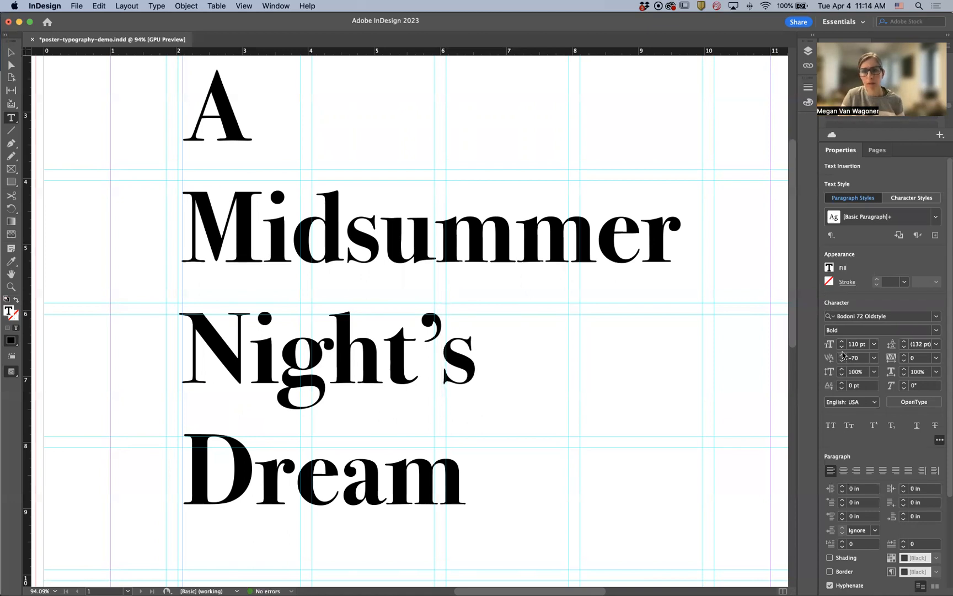
left_click(842, 355)
left_click(842, 362)
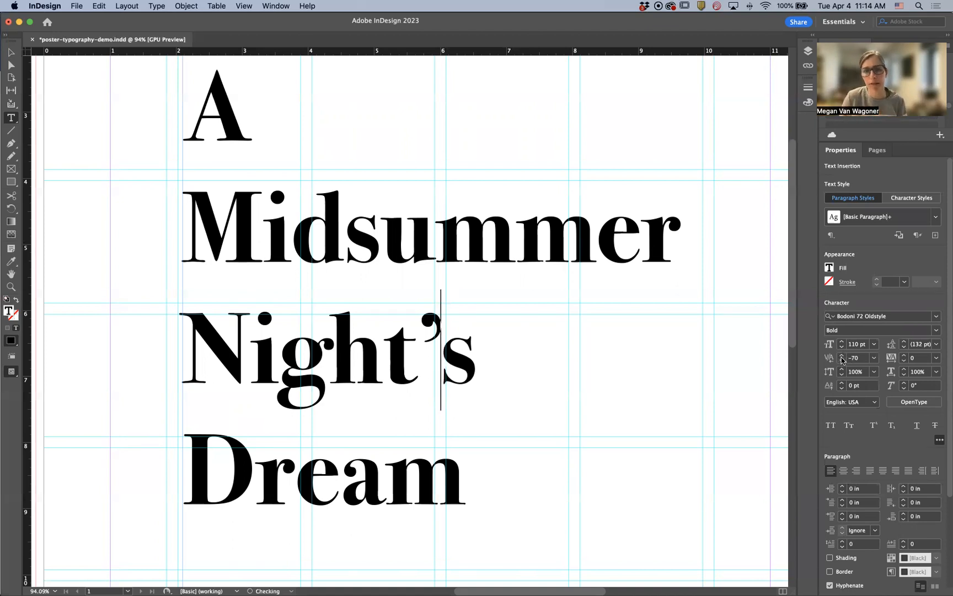
left_click(842, 364)
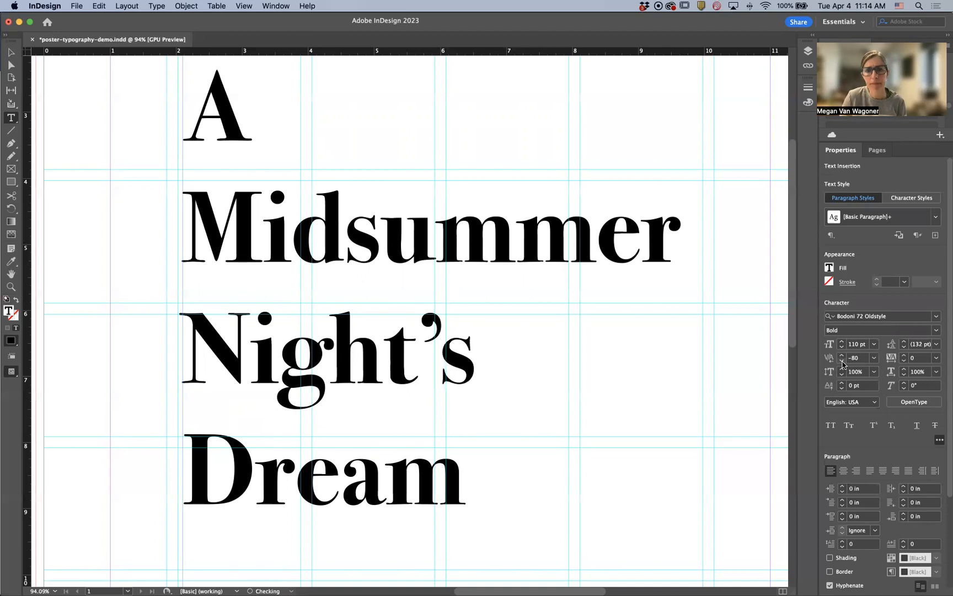
left_click(842, 355)
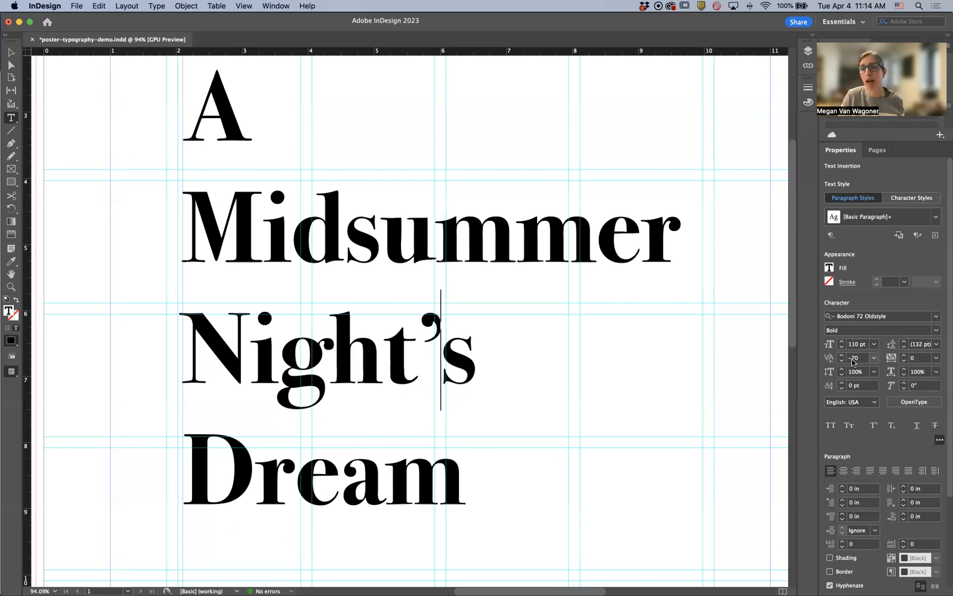
left_click(860, 359)
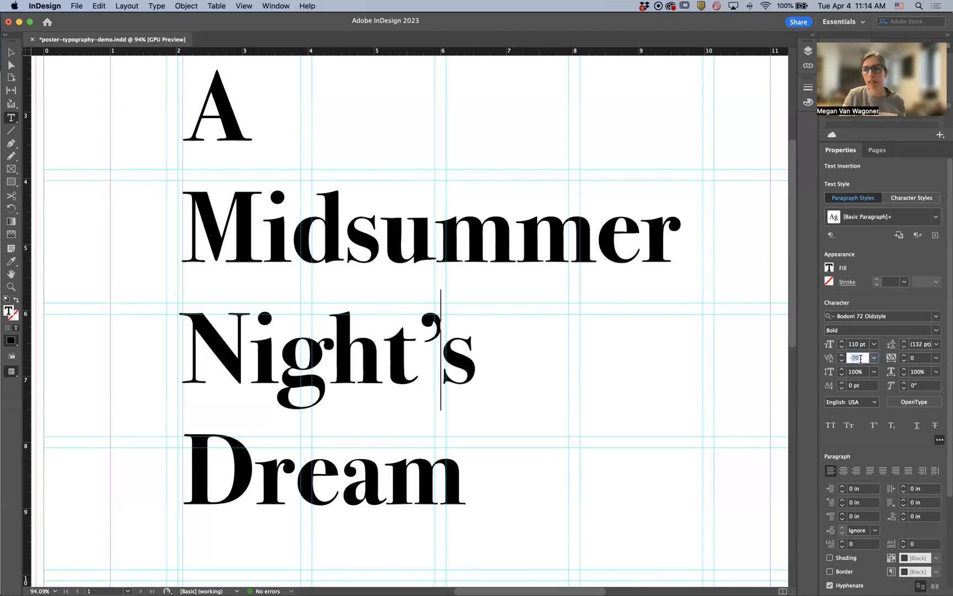
type("-65")
key("Tab")
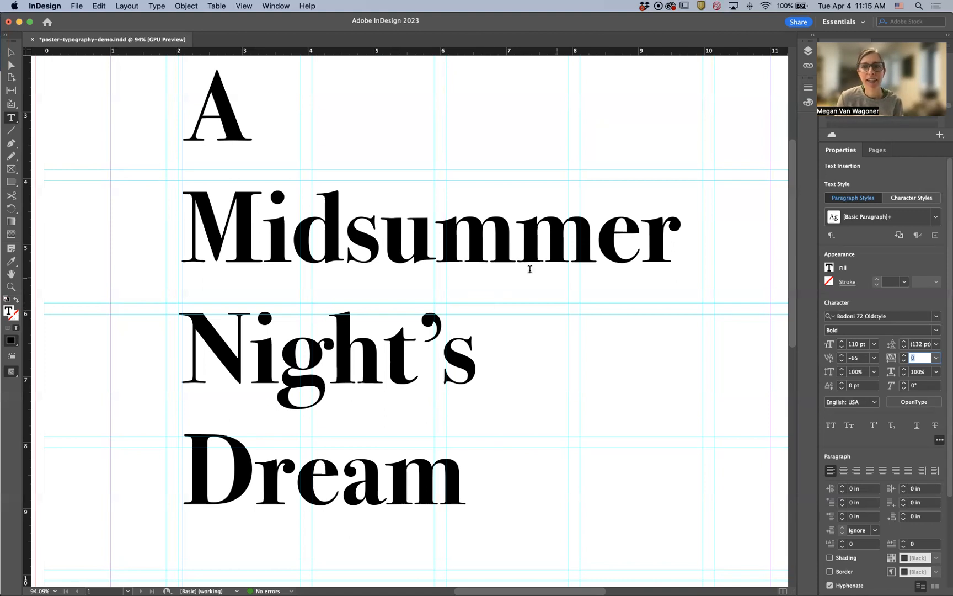
Tighten the kerning between the two m's in "Midsummer" to -40.
left_click(515, 250)
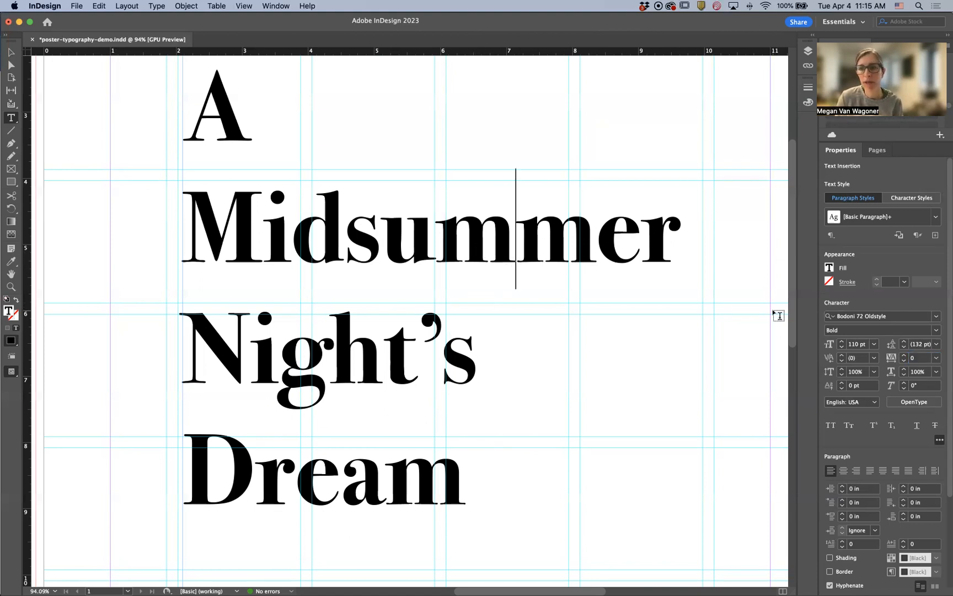
left_click(841, 361)
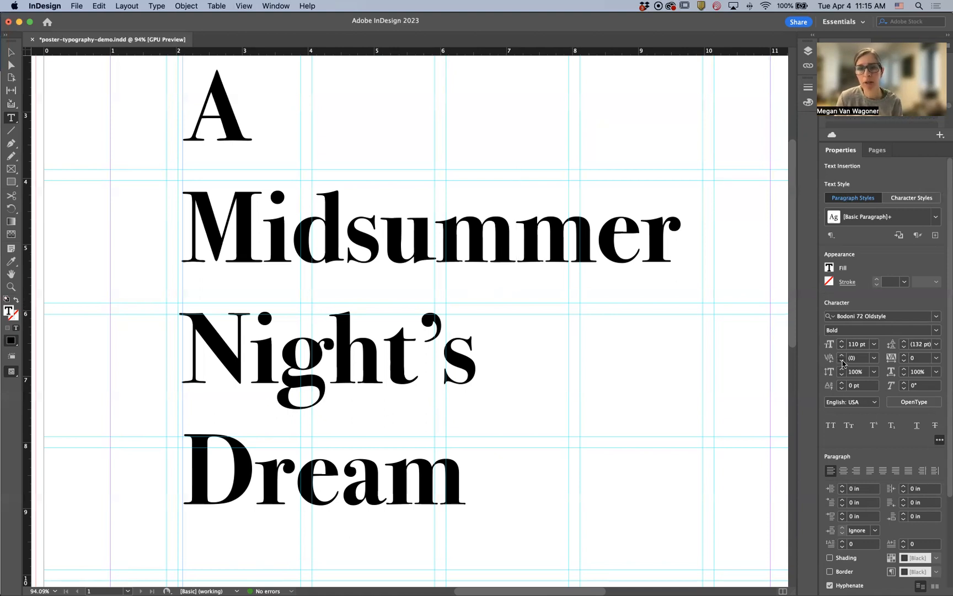
left_click(841, 362)
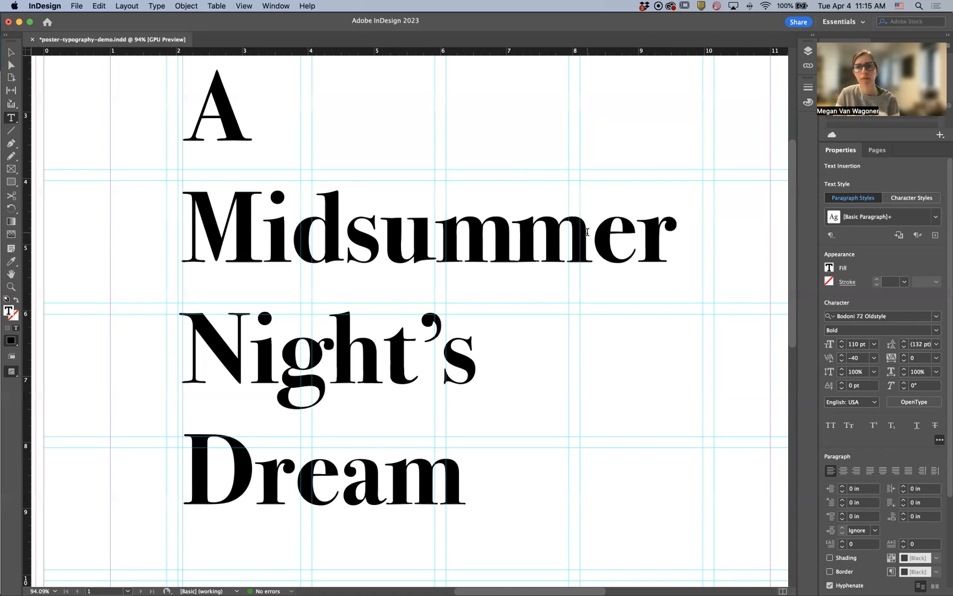
key("Right")
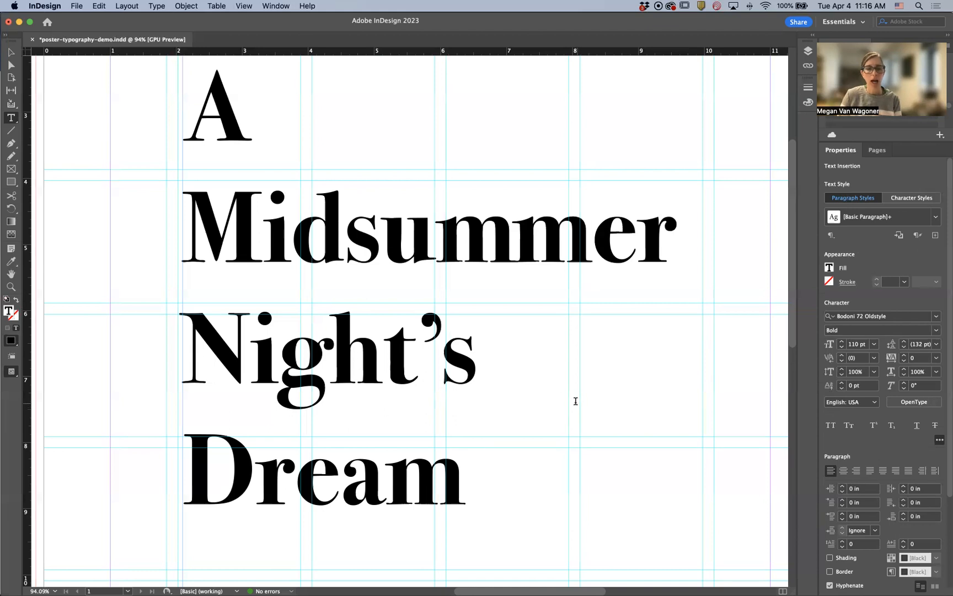
Copy "William Shakespeare", without the word "by", from the text block beside the page.
scroll(571, 396, "down", 3)
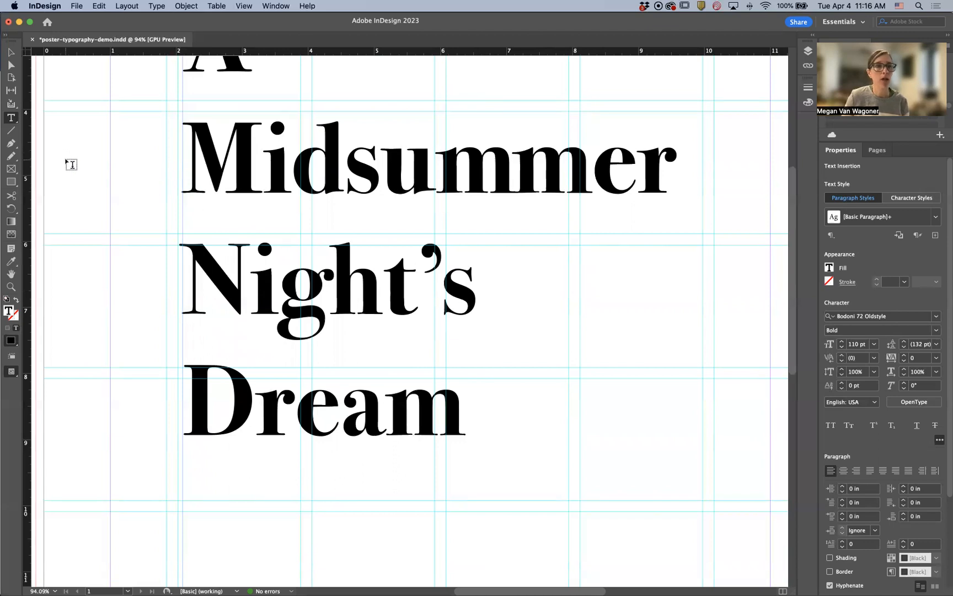
scroll(66, 157, "left", 6)
scroll(72, 157, "left", 1)
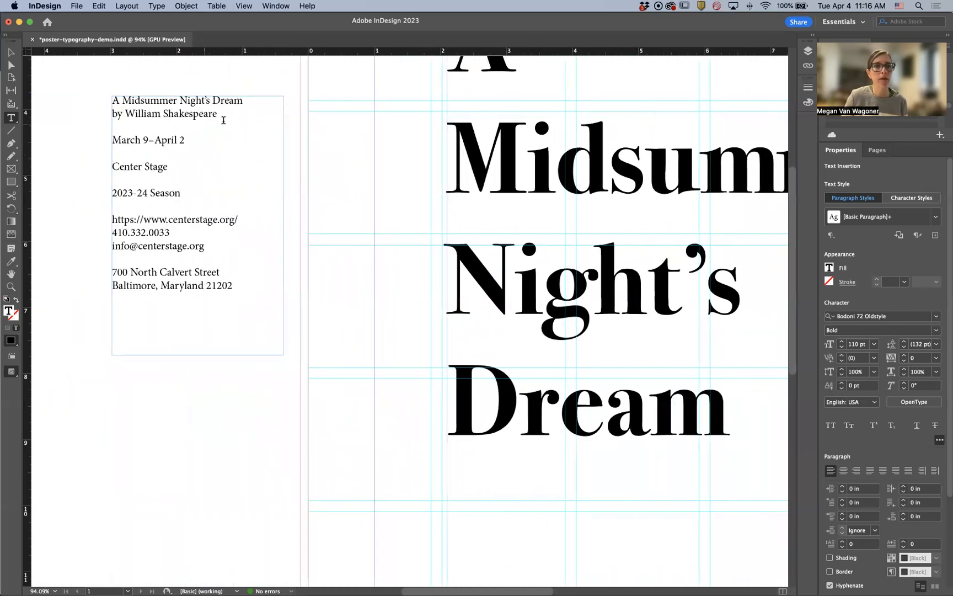
left_click_drag(224, 114, 90, 112)
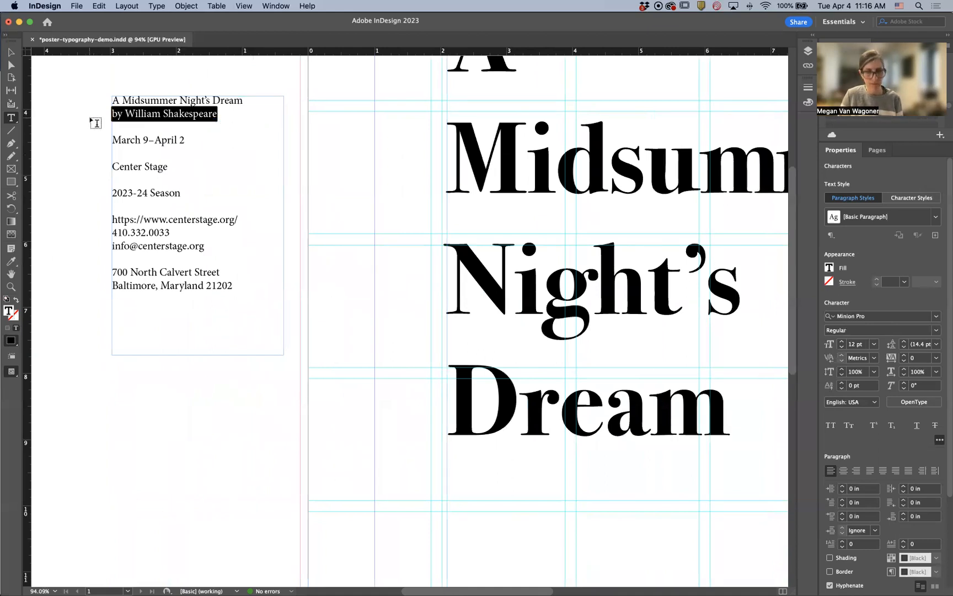
left_click(132, 112)
left_click_drag(125, 113, 218, 114)
key("super+c")
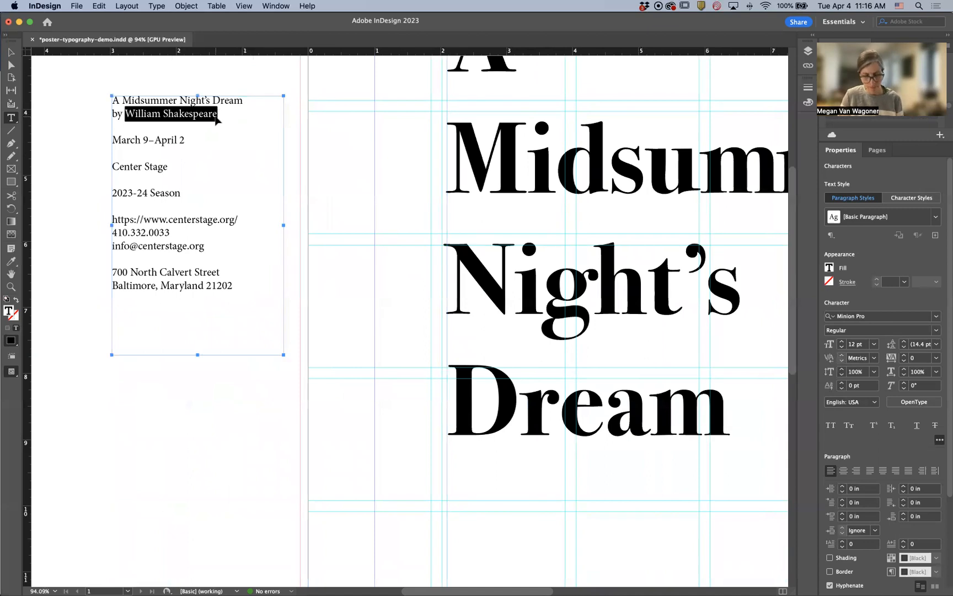
Paste "William Shakespeare" into a new text frame below "Dream" and align the frame with the title's left edge.
scroll(502, 346, "down", 2)
scroll(502, 347, "down", 3)
scroll(502, 346, "right", 8)
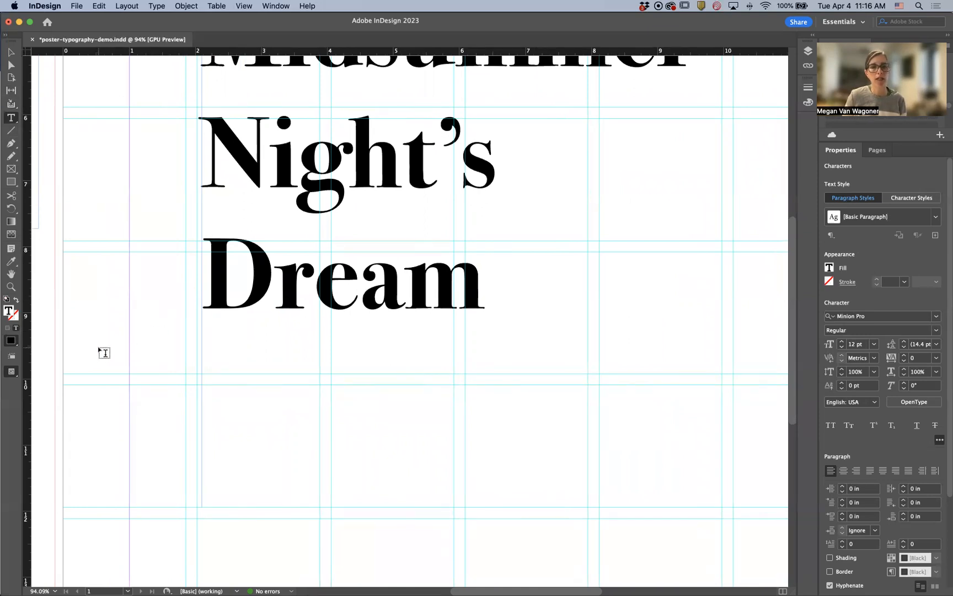
left_click_drag(85, 357, 447, 451)
key("super+v")
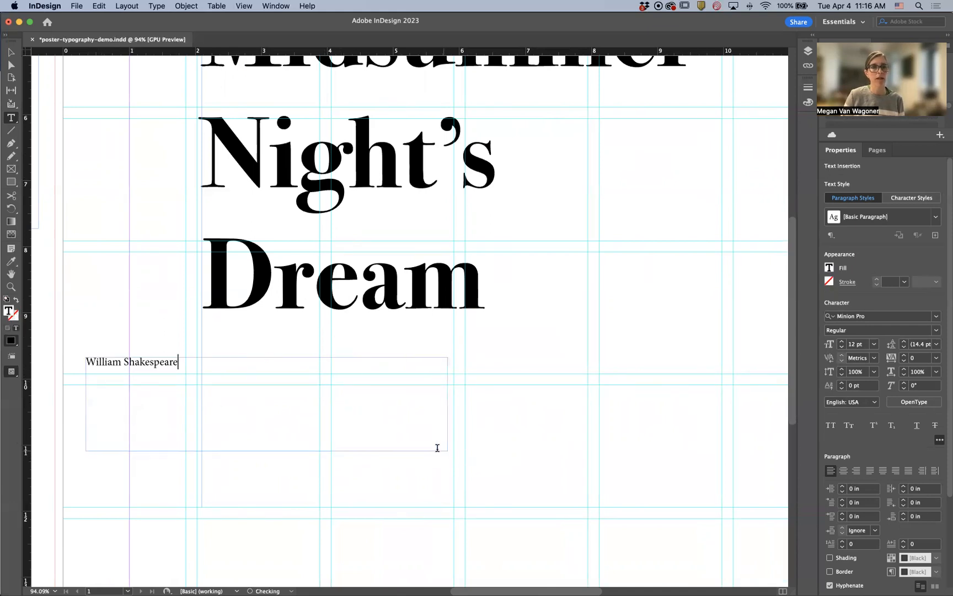
left_click(10, 52)
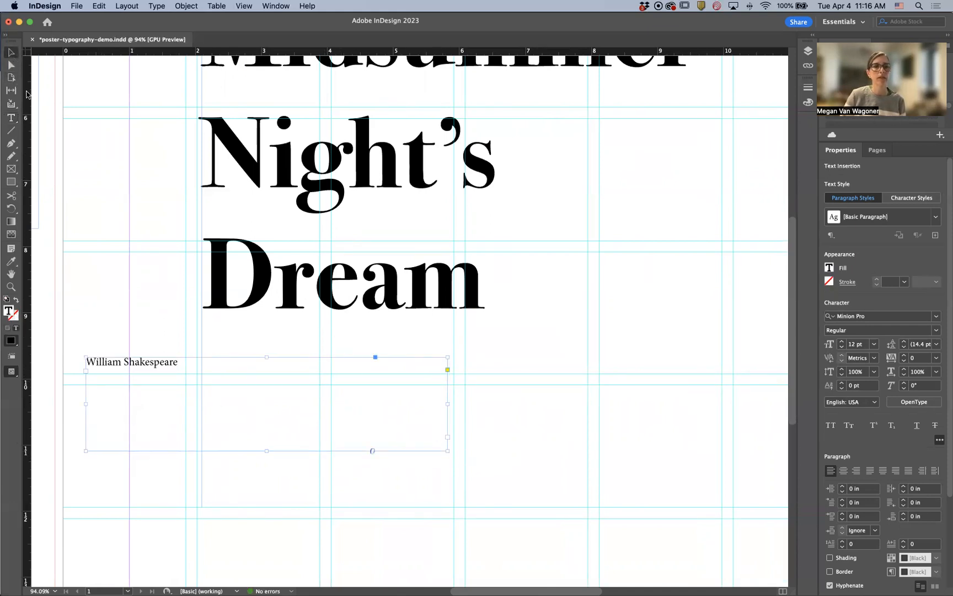
left_click_drag(113, 363, 230, 374)
Shorten the title's text frame to the row guide just below "Dream", about 7.91 in high, and deselect it.
left_click(529, 500)
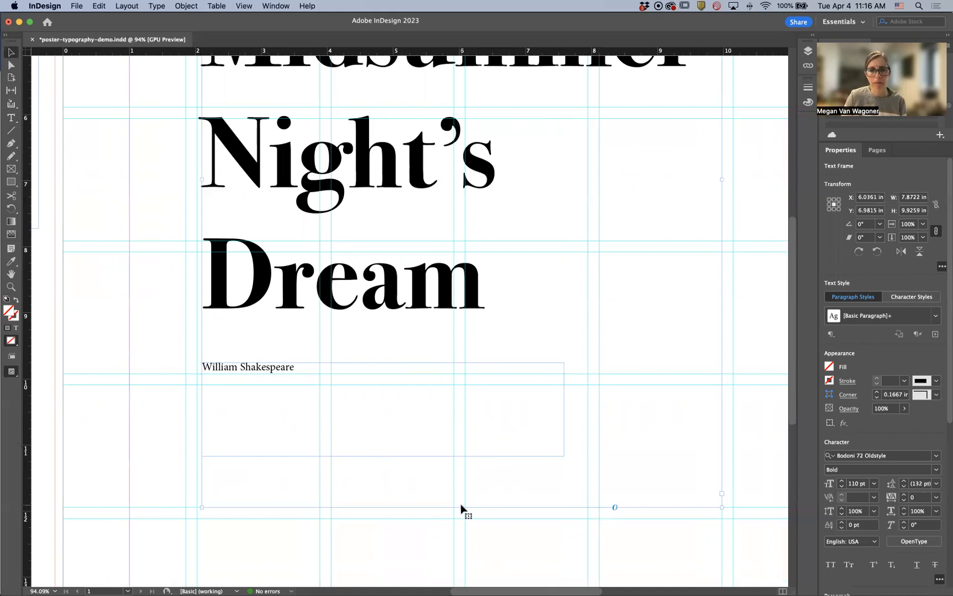
left_click_drag(461, 505, 491, 375)
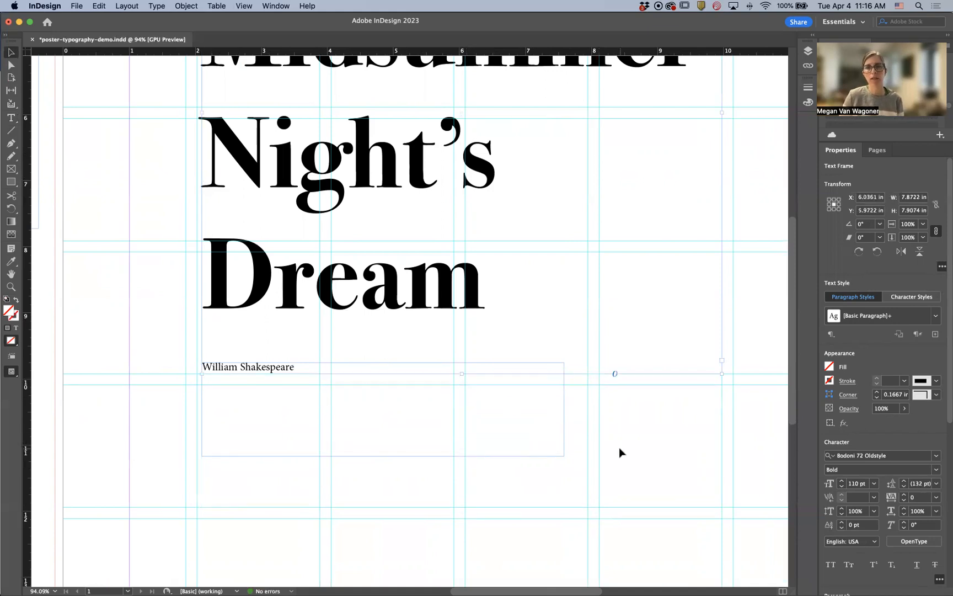
left_click(619, 448)
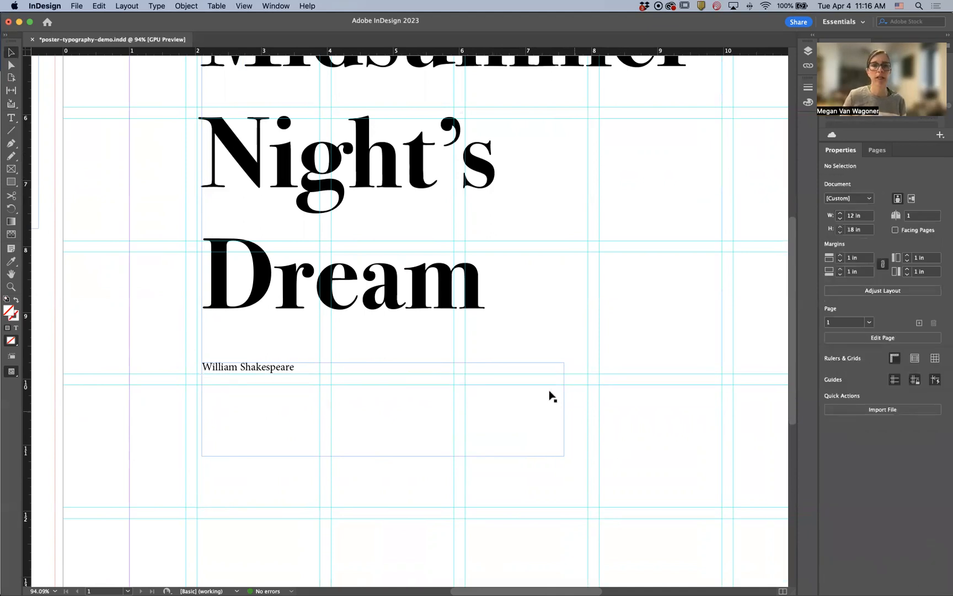
Set the whole "William Shakespeare" line in Bodoni 72 Book Italic.
double_click(234, 368)
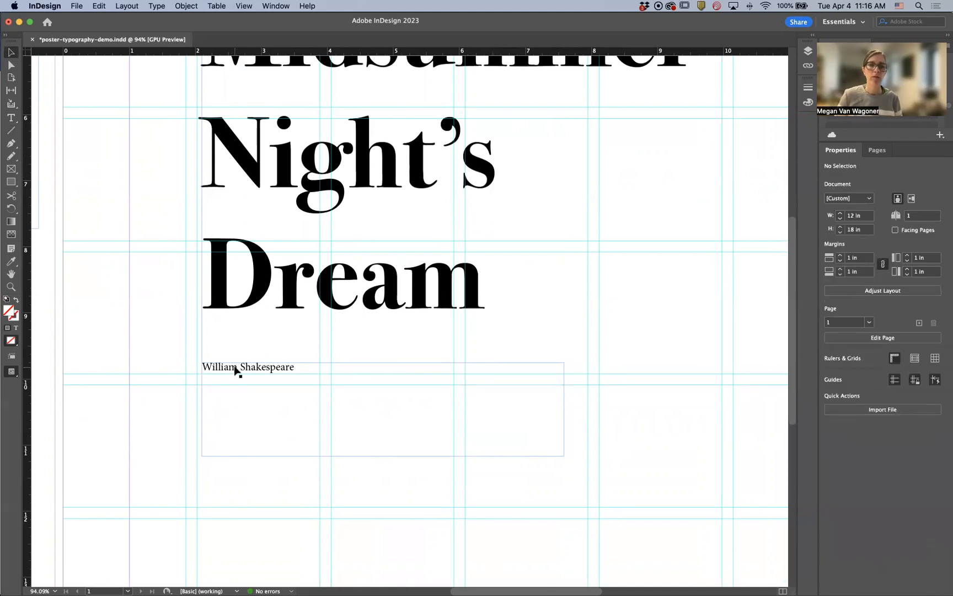
left_click_drag(300, 367, 223, 367)
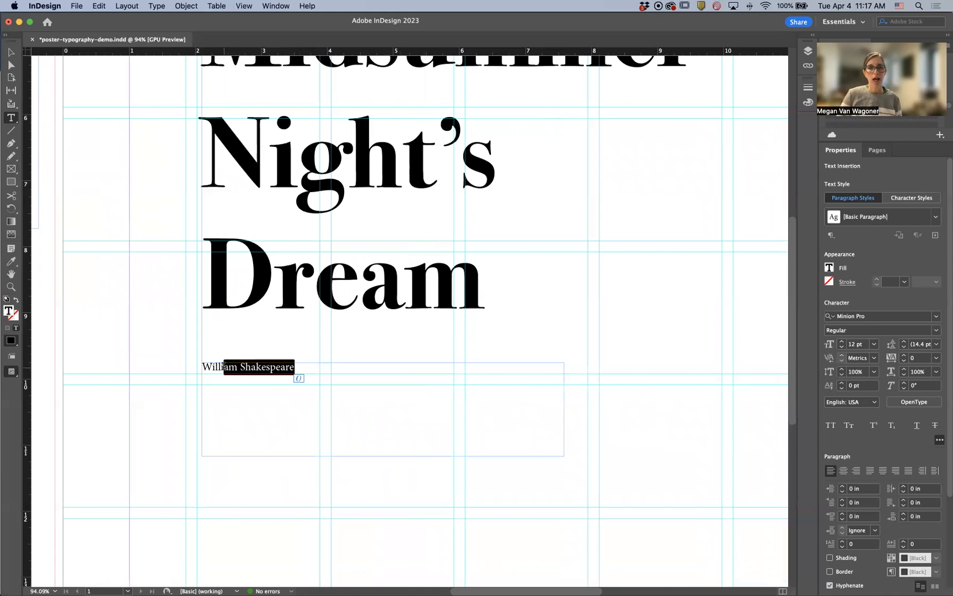
key("super+a")
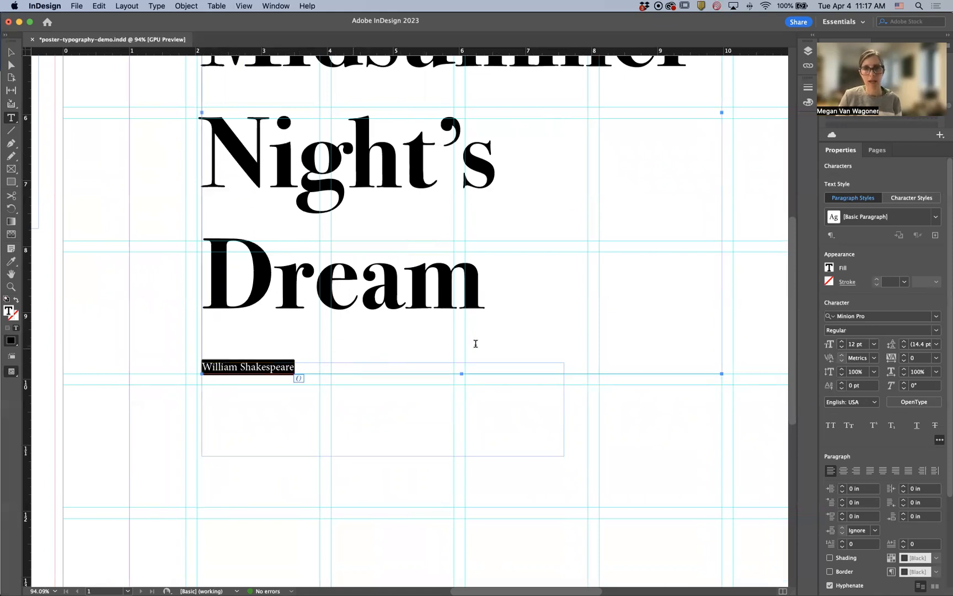
left_click(936, 316)
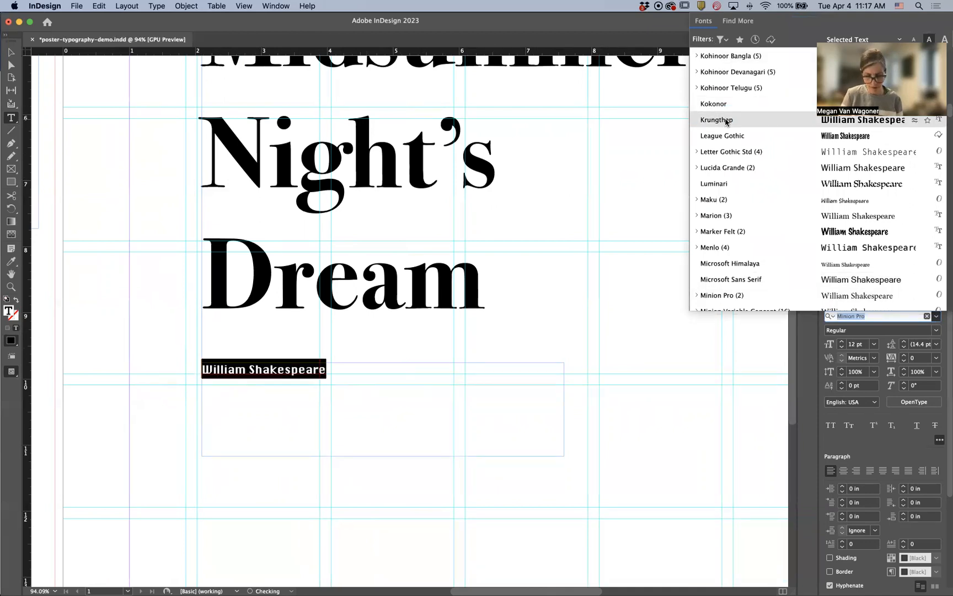
type("bod")
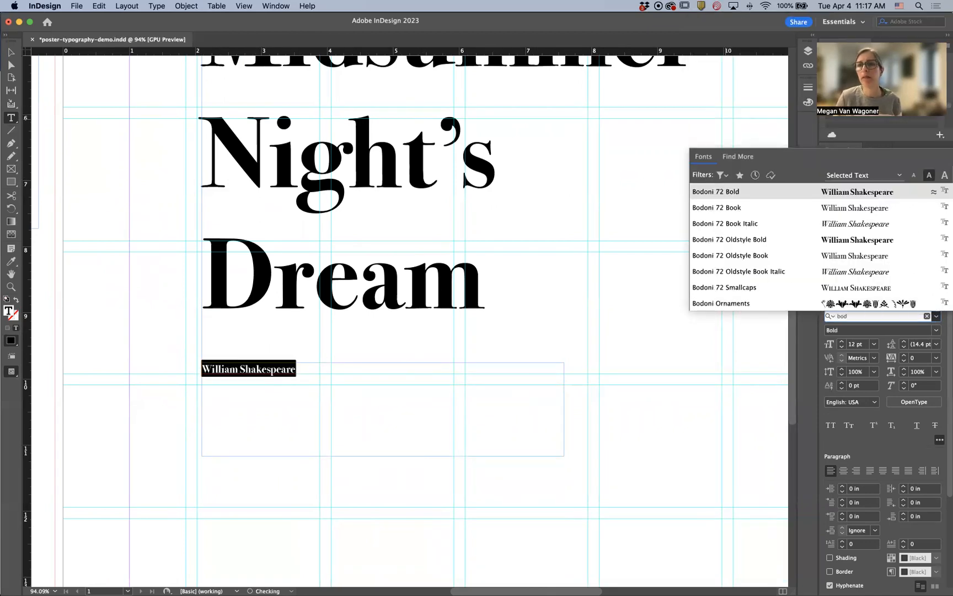
left_click(723, 223)
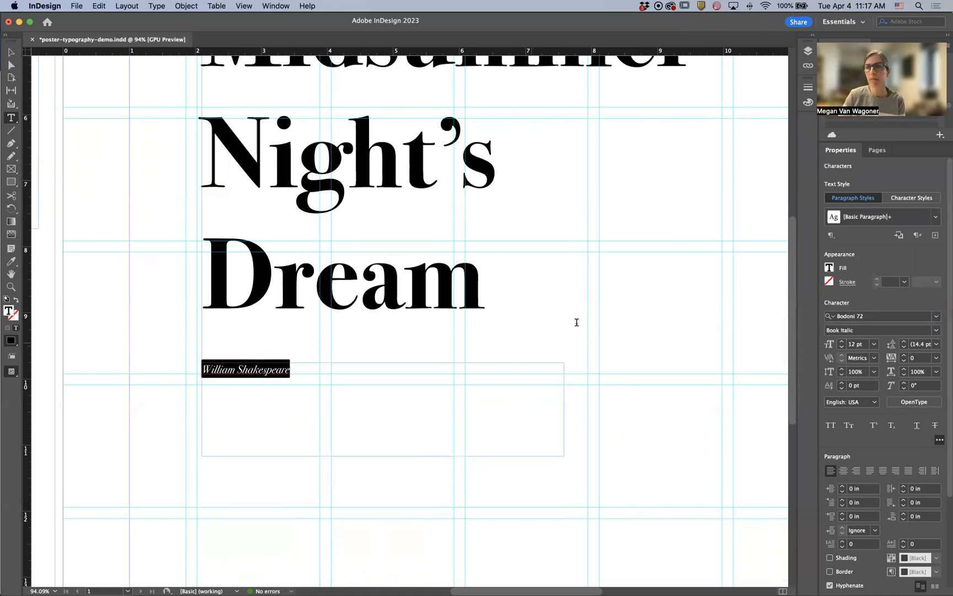
Enlarge the "William Shakespeare" line, trying 48 pt and settling on 36 pt.
left_click(824, 345)
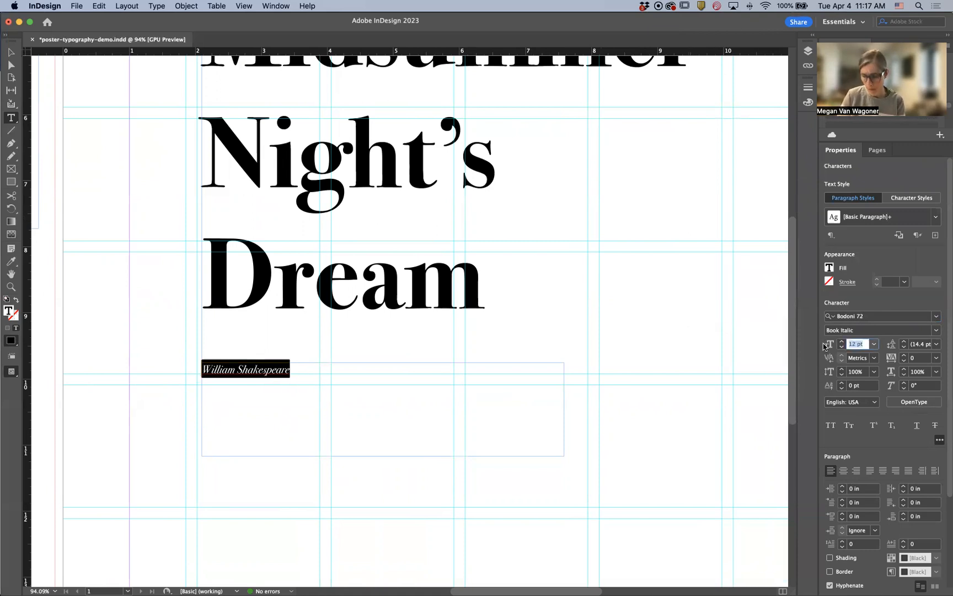
type("48")
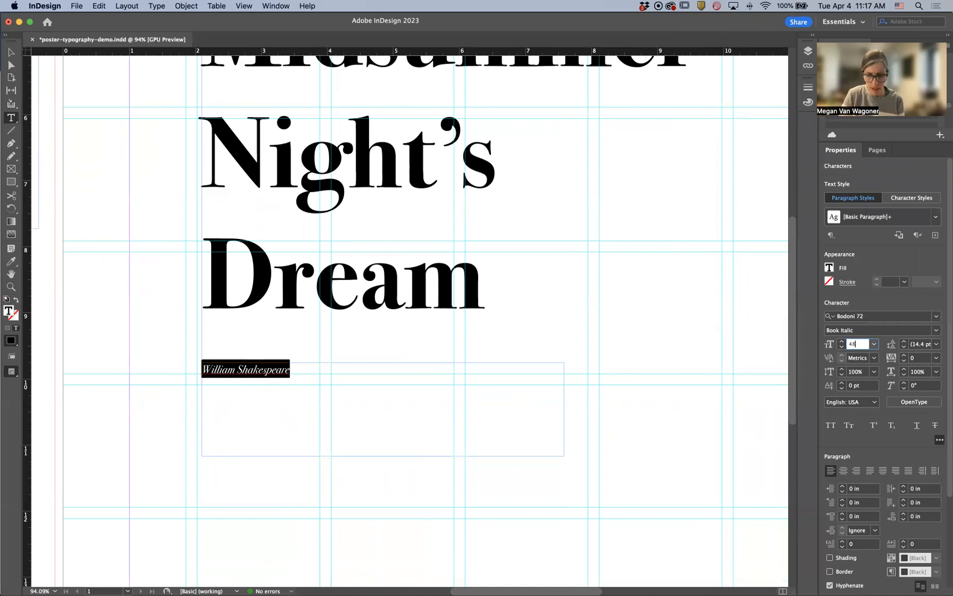
key("Tab")
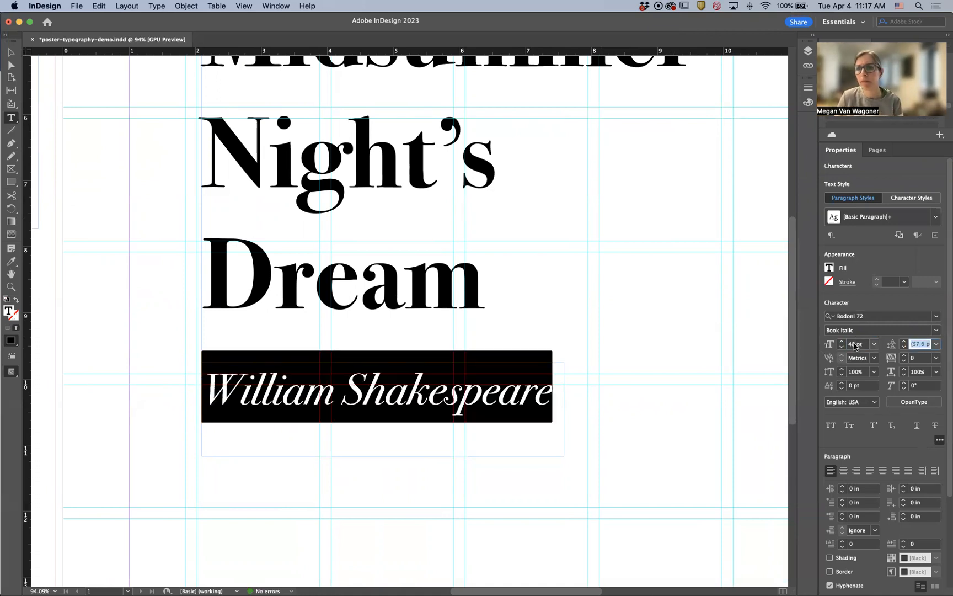
left_click(843, 344)
type("36")
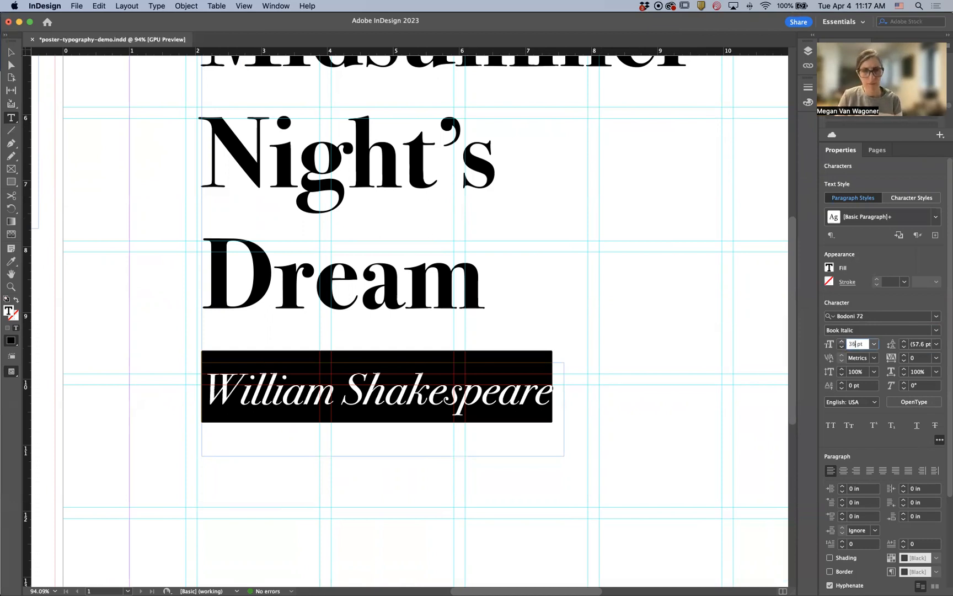
key("Tab")
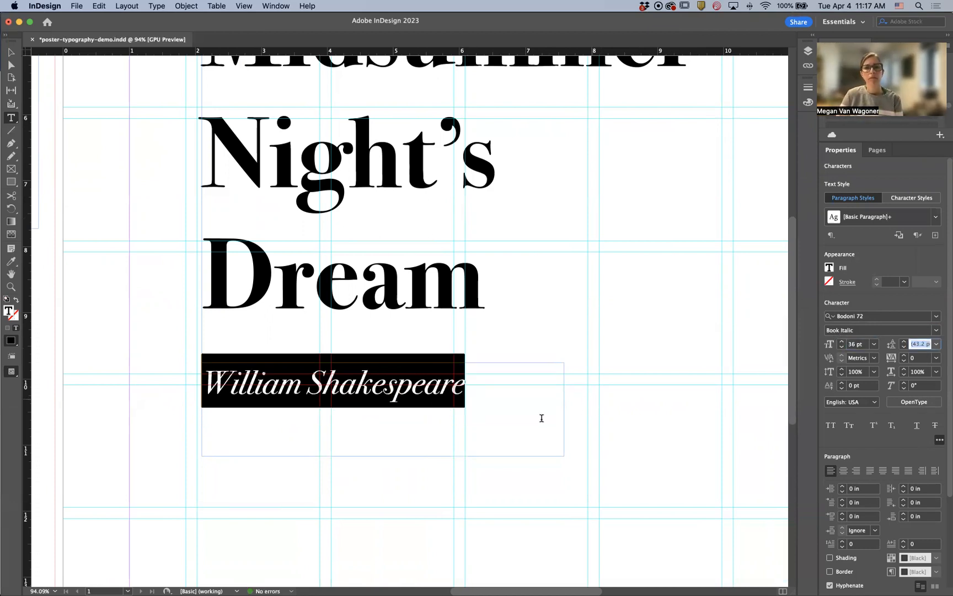
left_click(348, 376)
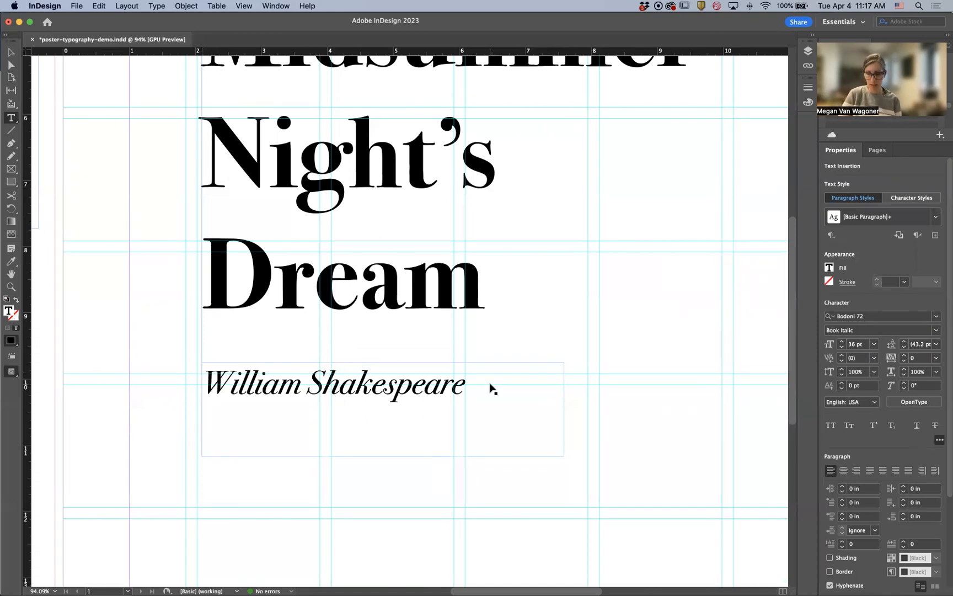
Loosen the tracking of the "William Shakespeare" line, trying 10 and settling on 25.
key("super+0")
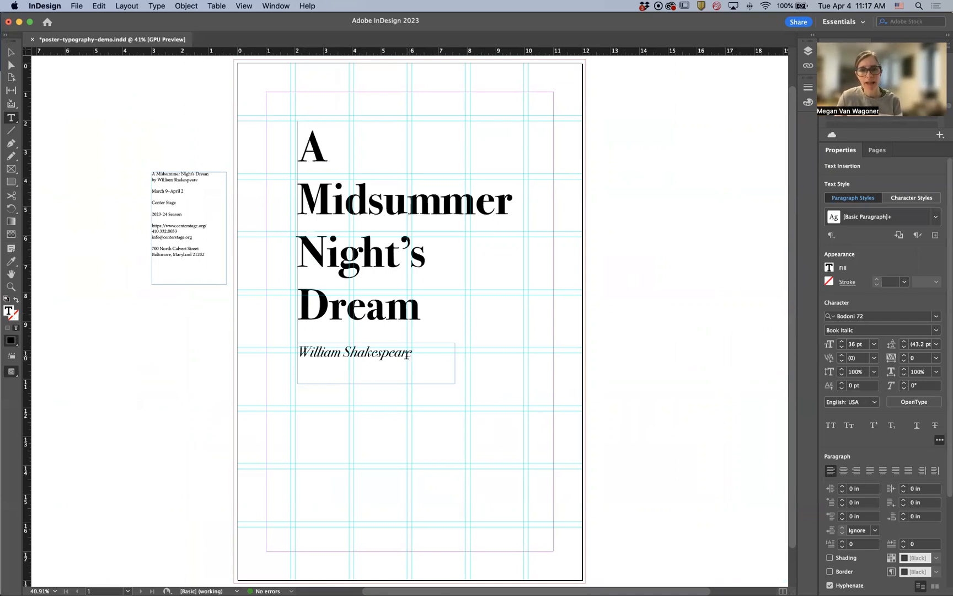
left_click_drag(411, 351, 295, 342)
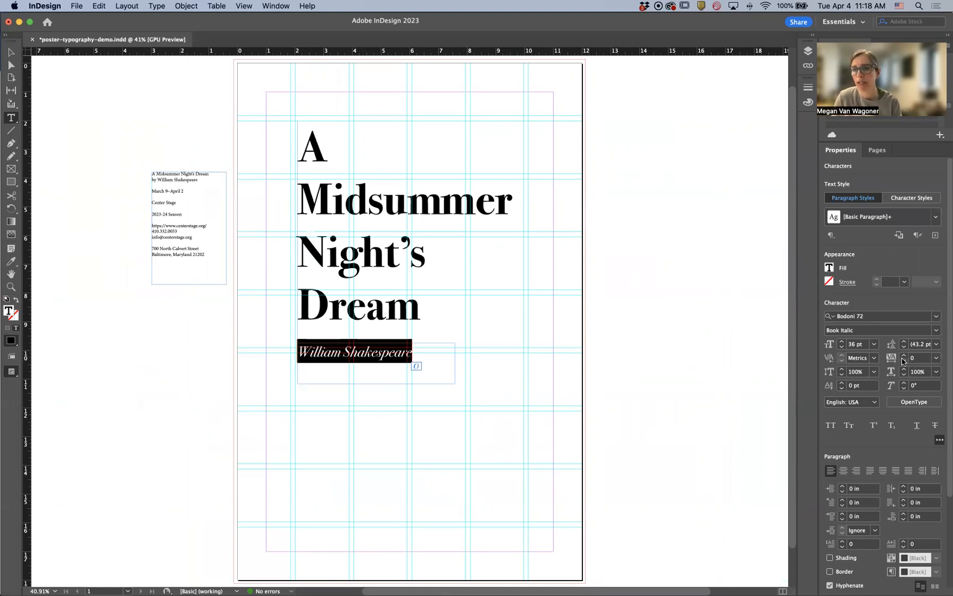
left_click(936, 358)
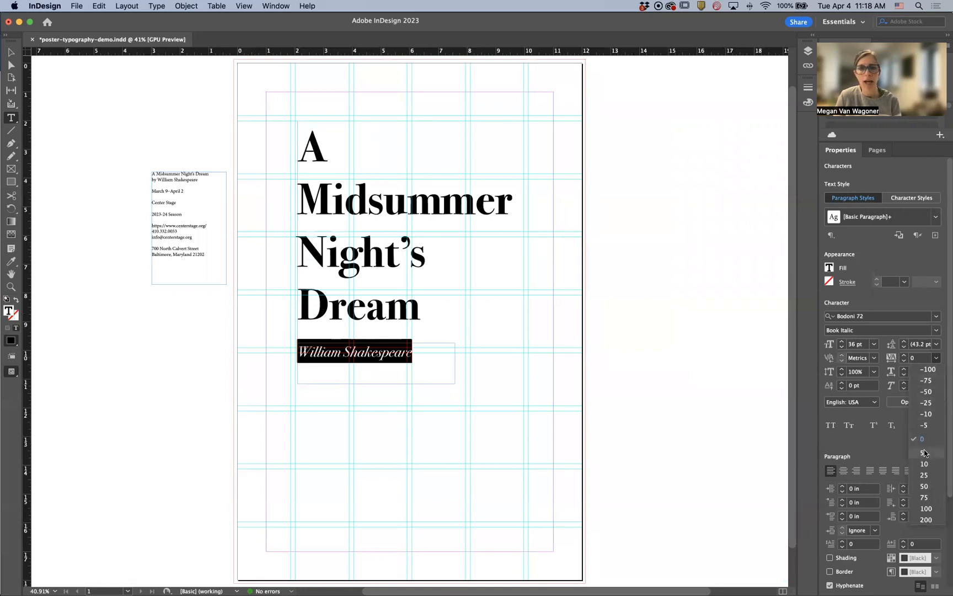
left_click(924, 466)
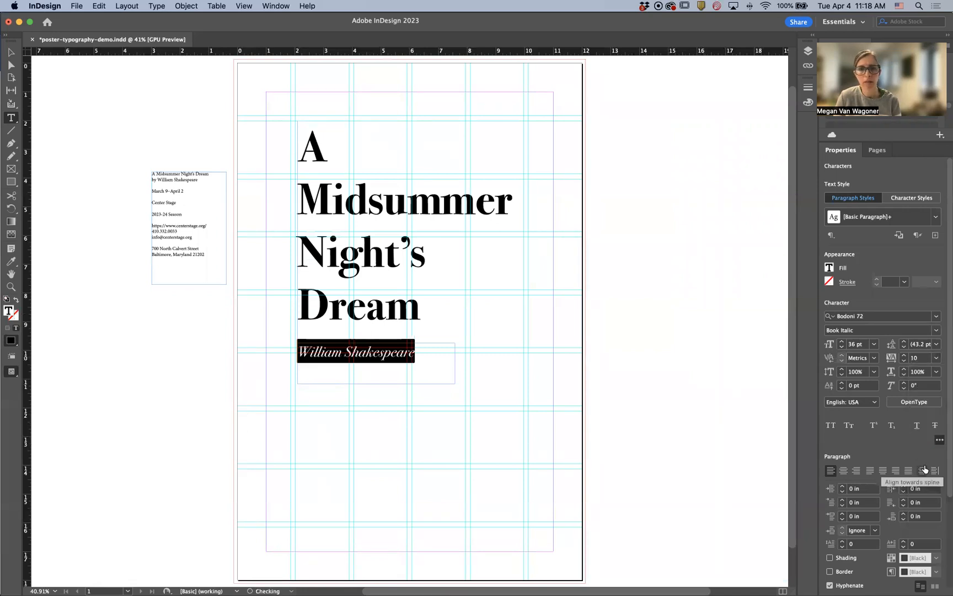
left_click(937, 358)
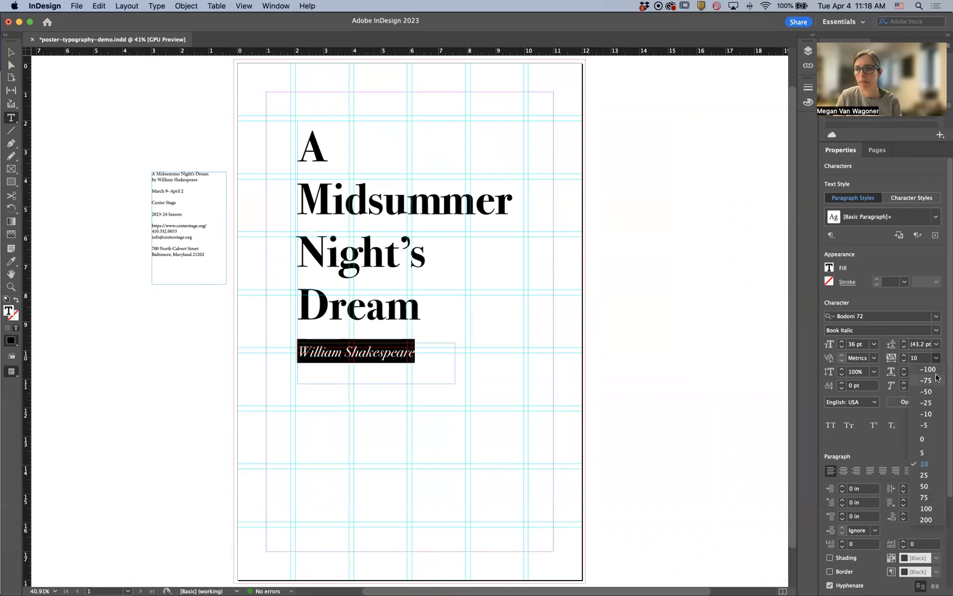
left_click(934, 475)
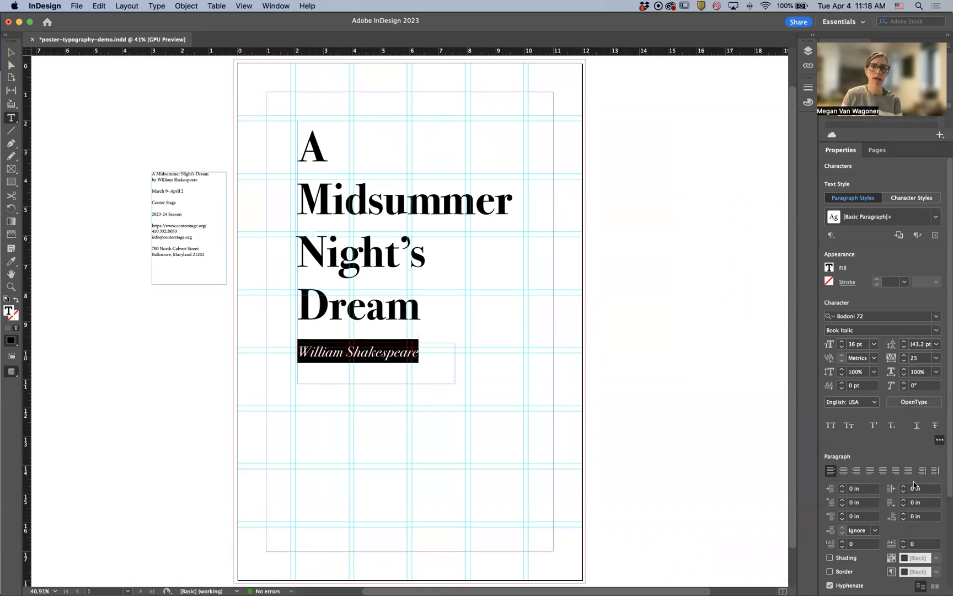
left_click(426, 355)
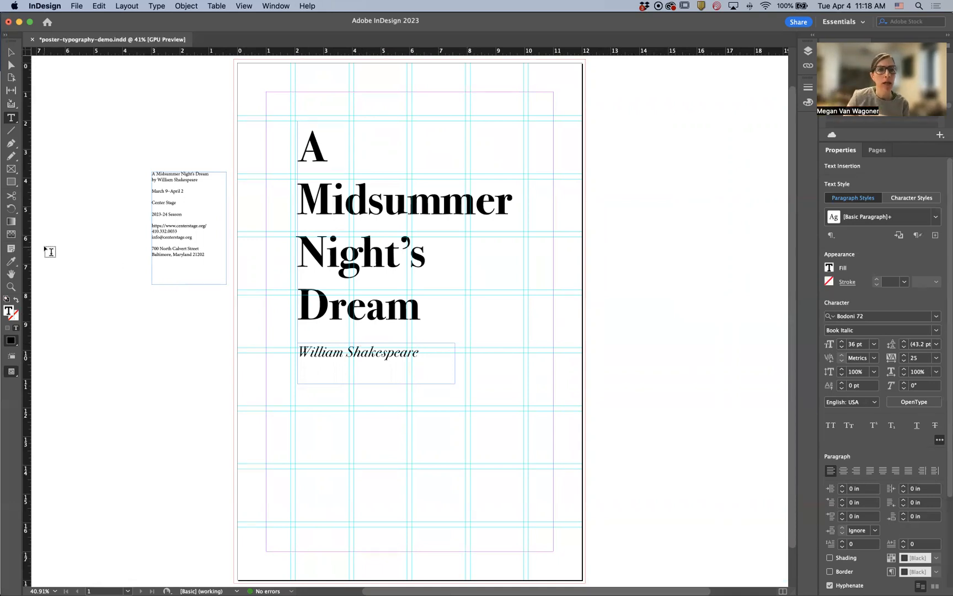
Copy the website, phone, e-mail and address lines from the text block beside the page into a new frame low on the poster, aligned with the title.
left_click_drag(210, 254, 143, 224)
key("super+c")
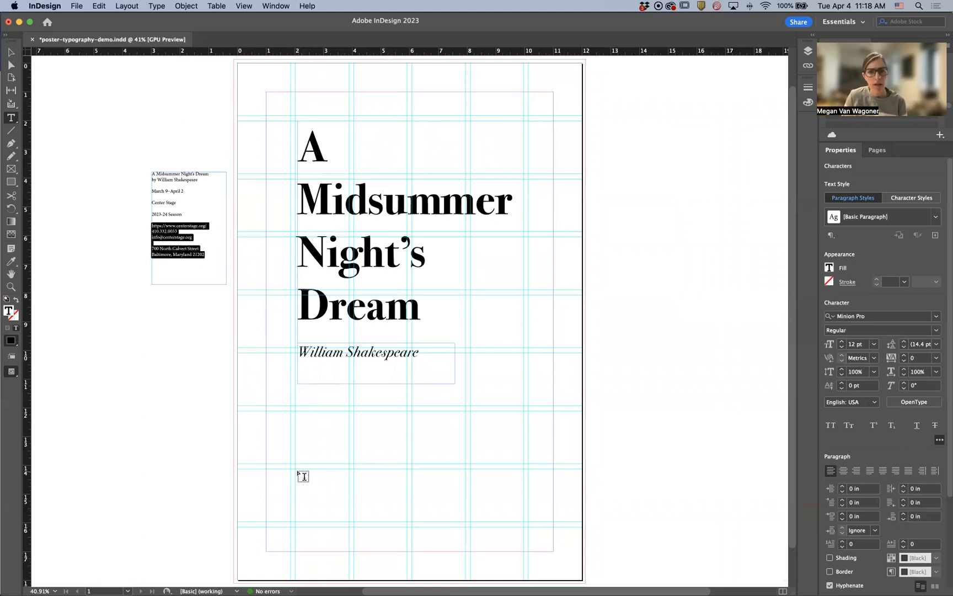
left_click_drag(297, 469, 408, 559)
key("super+v")
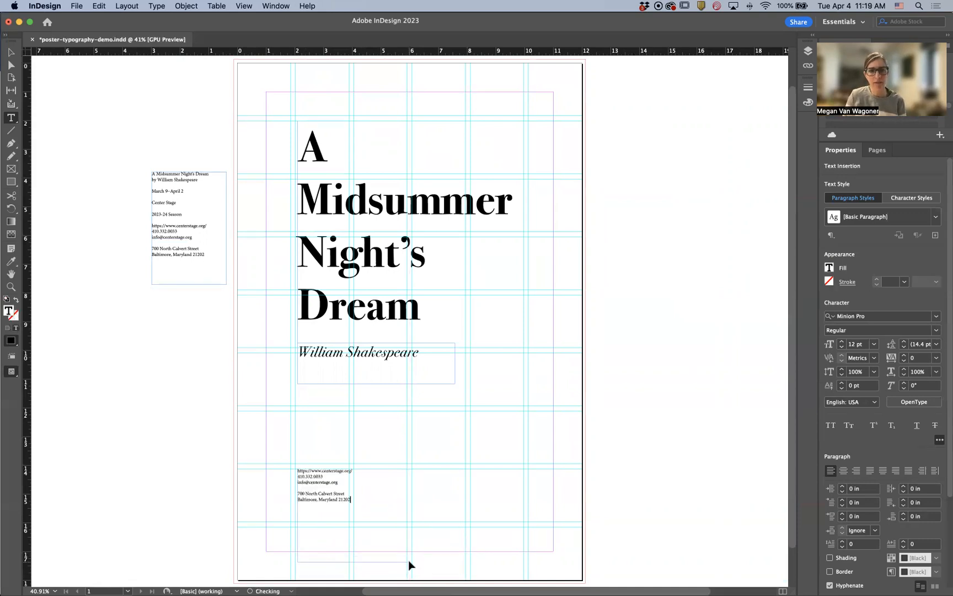
Set all of the pasted contact details on the poster in Bodoni 72 Book.
left_click(361, 502)
key("super+a")
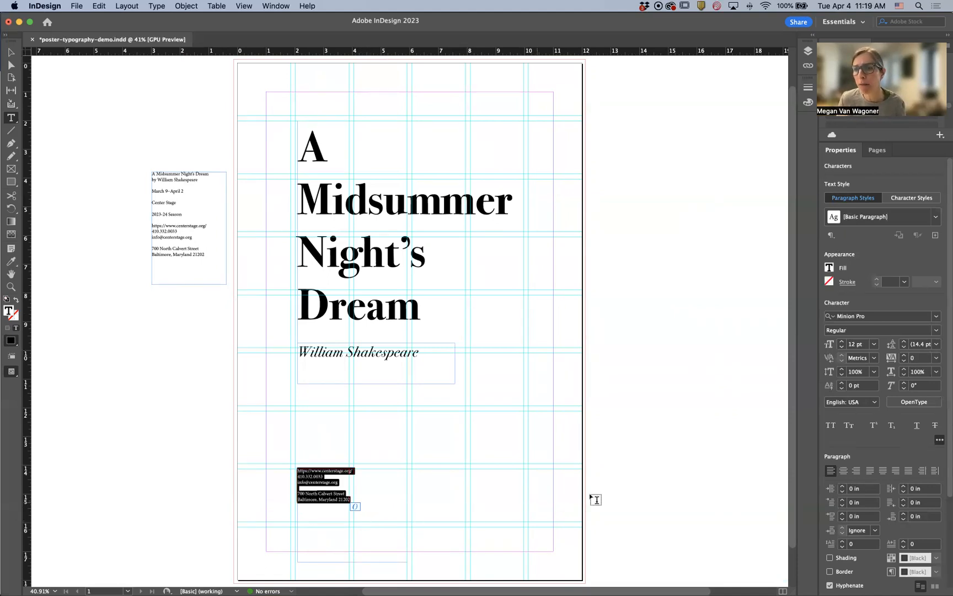
left_click(938, 317)
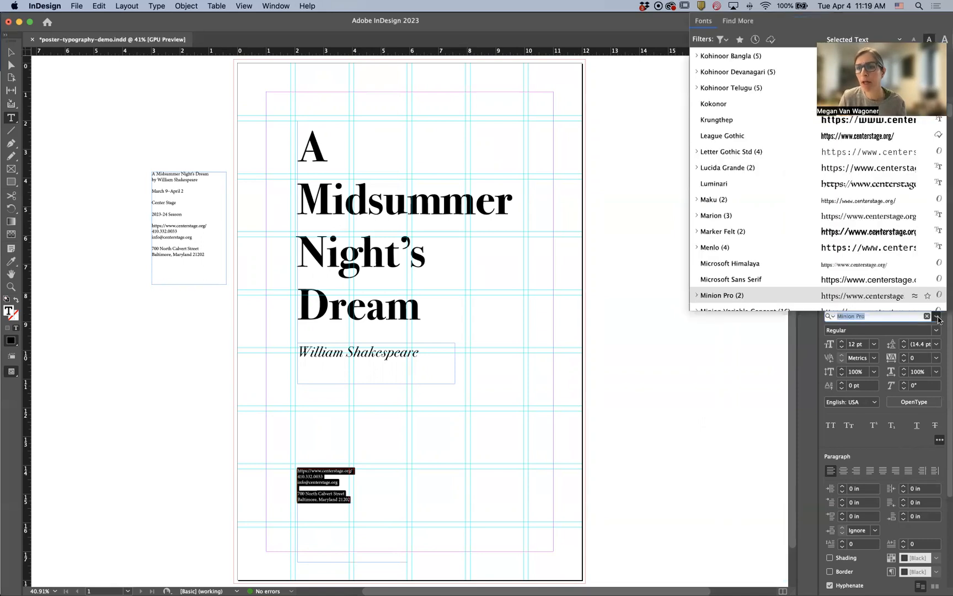
type("bodo")
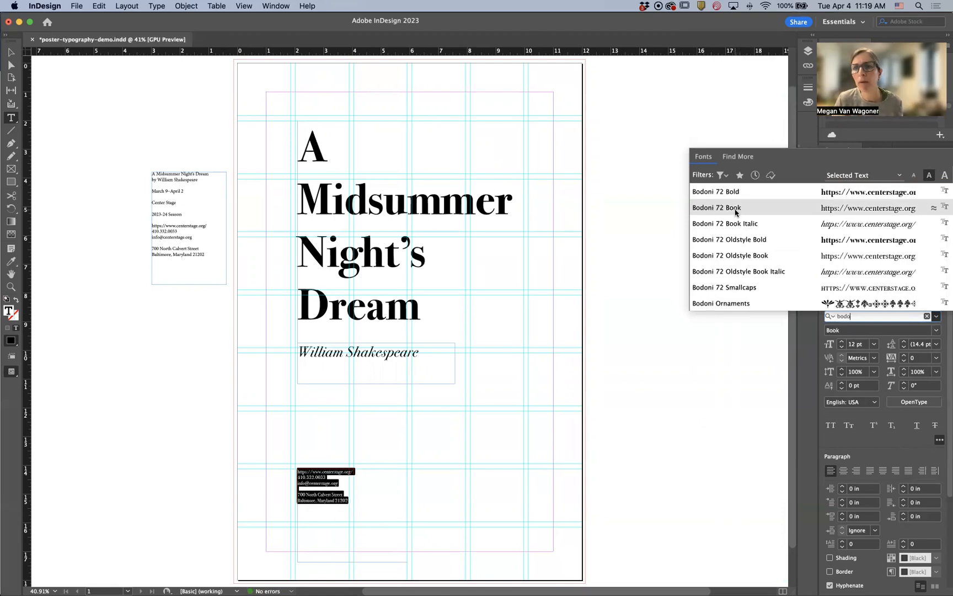
left_click(736, 210)
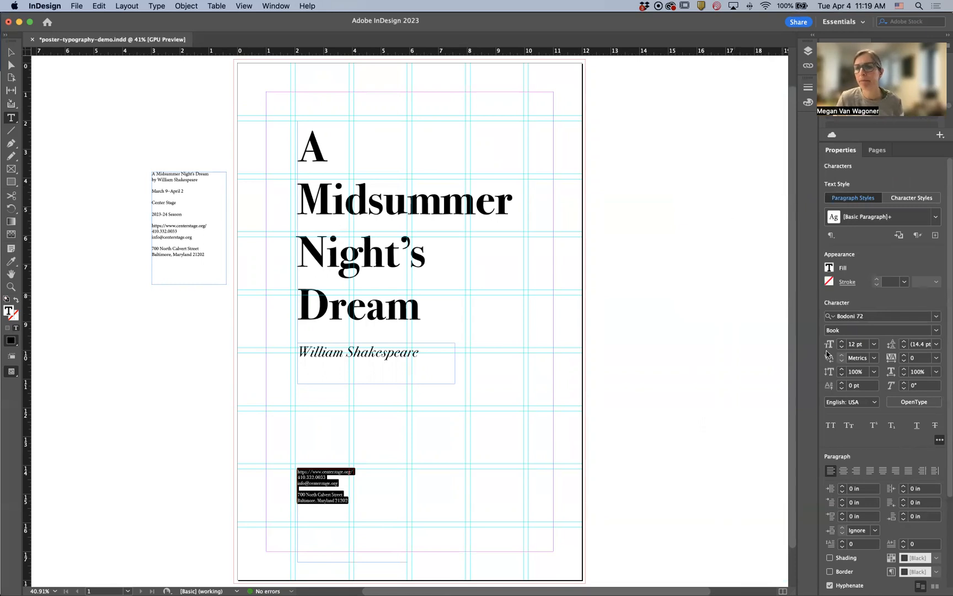
Set the size of the contact details to 18 pt and deselect the text.
left_click(875, 344)
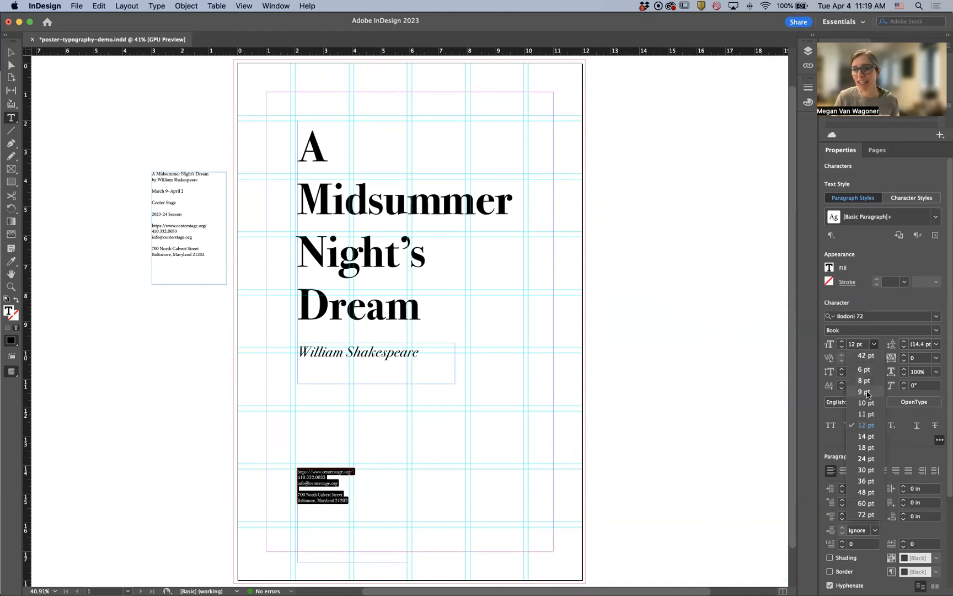
left_click(866, 448)
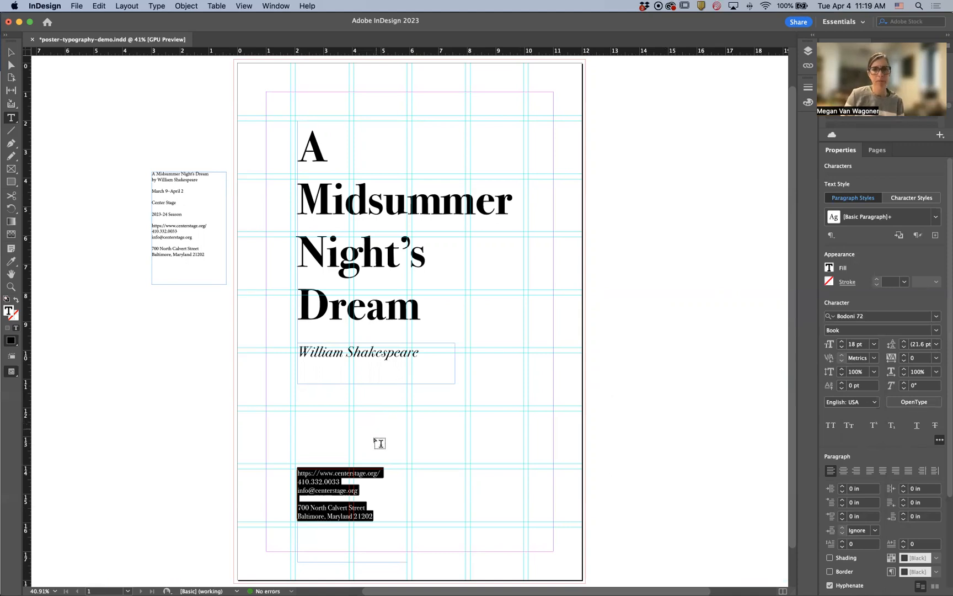
left_click(382, 510)
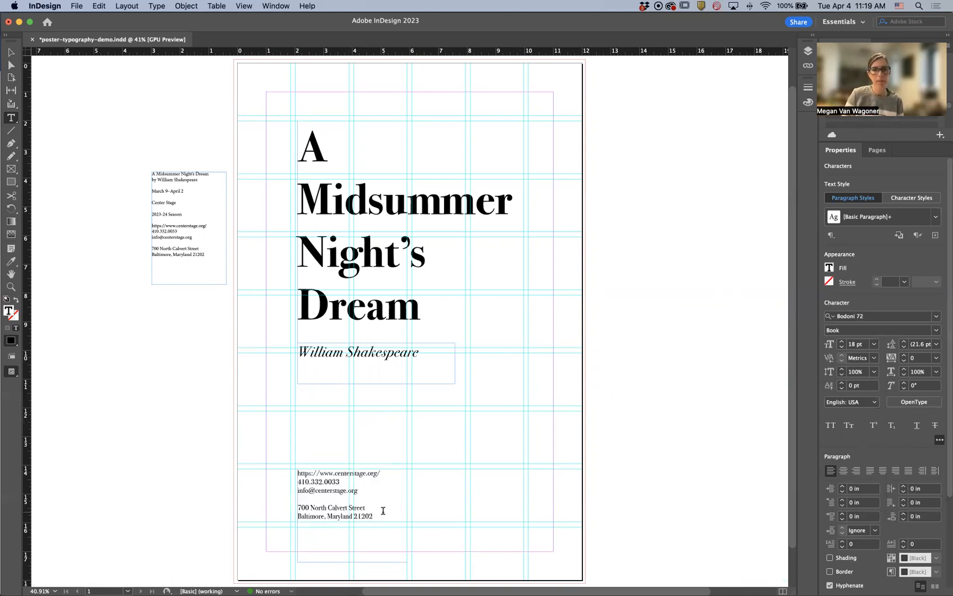
key("super+equal")
key("super+equal")
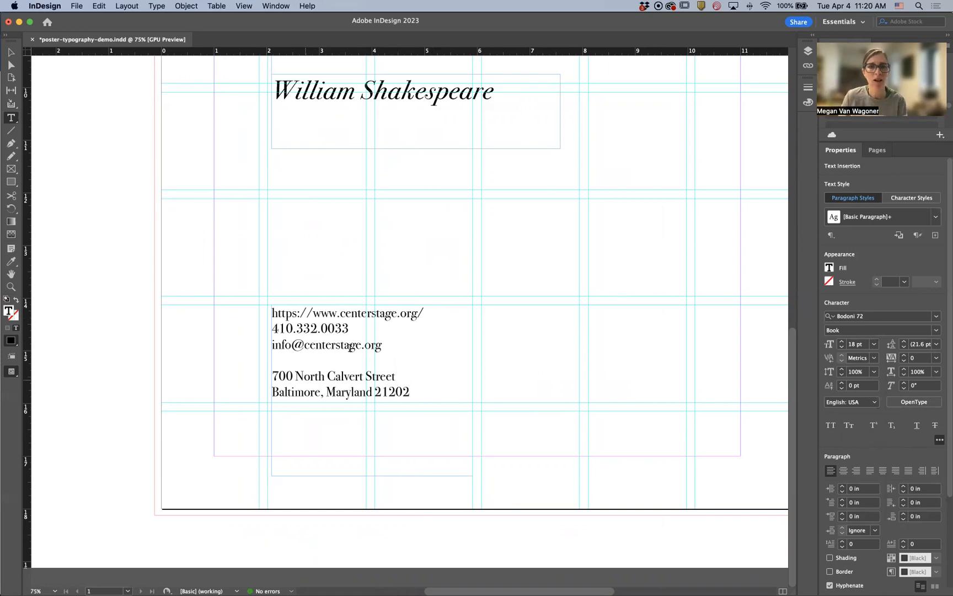
left_click_drag(310, 312, 269, 313)
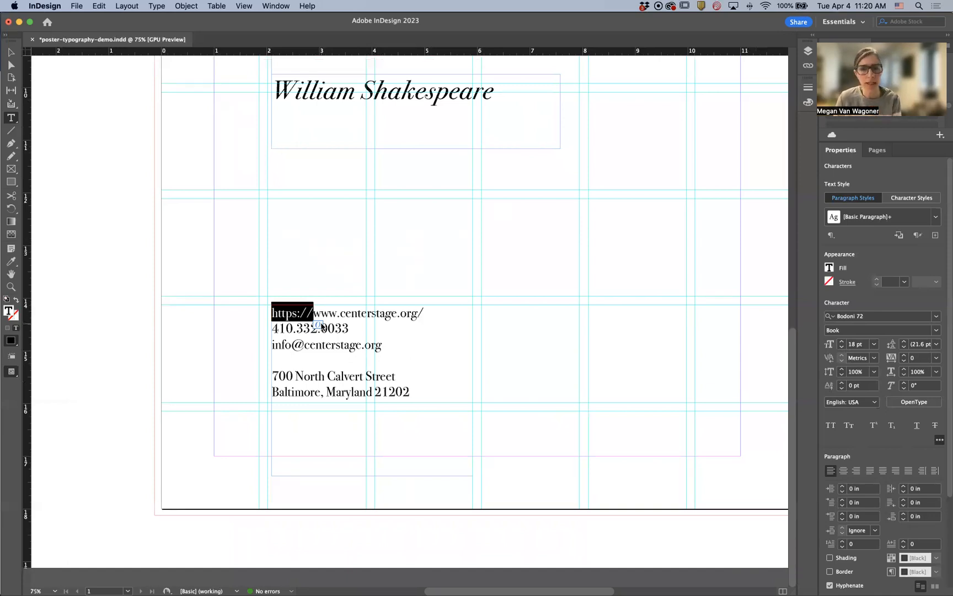
key("BackSpace")
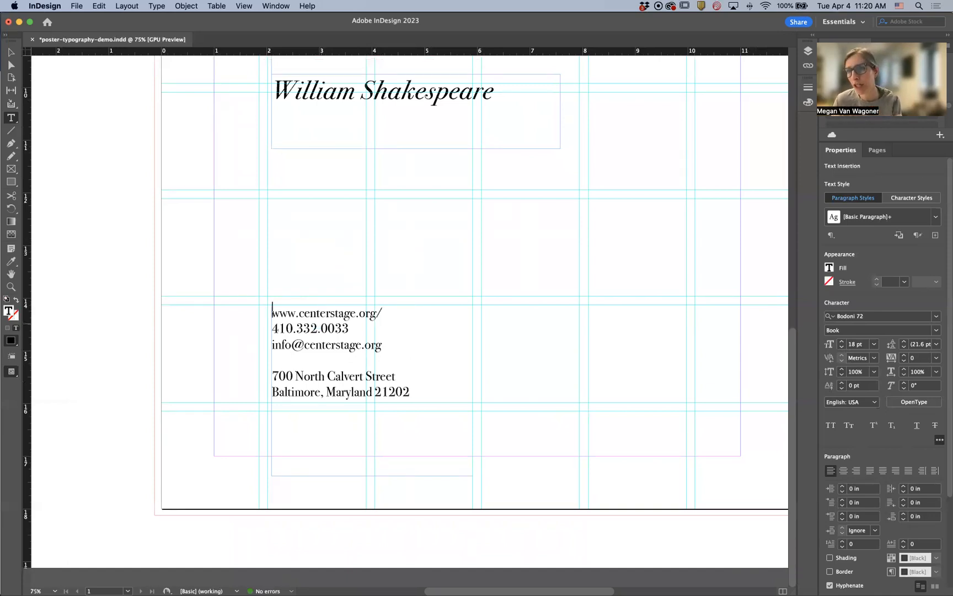
left_click(388, 311)
key("BackSpace")
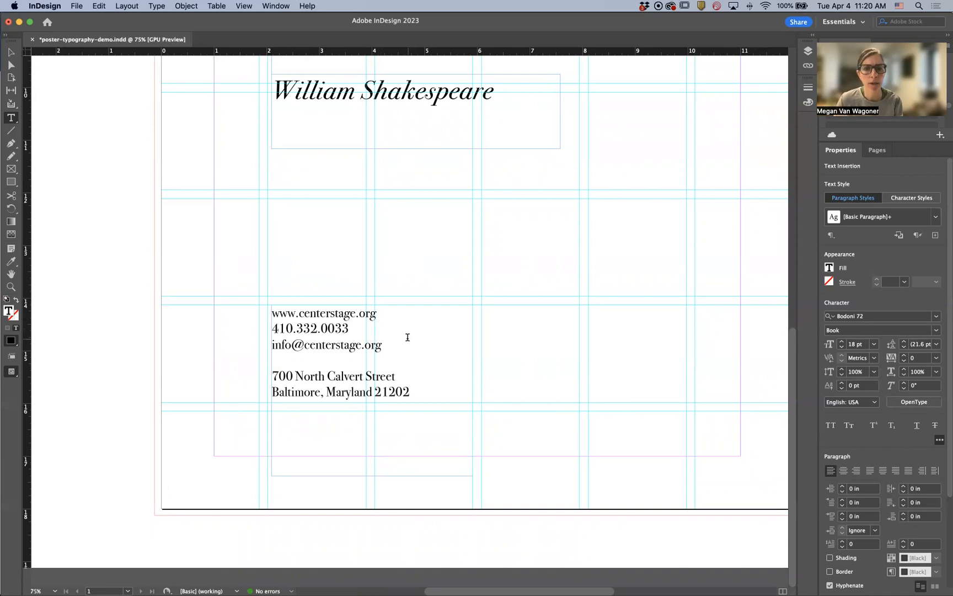
Try hyphens in place of the periods that separate the groups of the phone number.
left_click(297, 328)
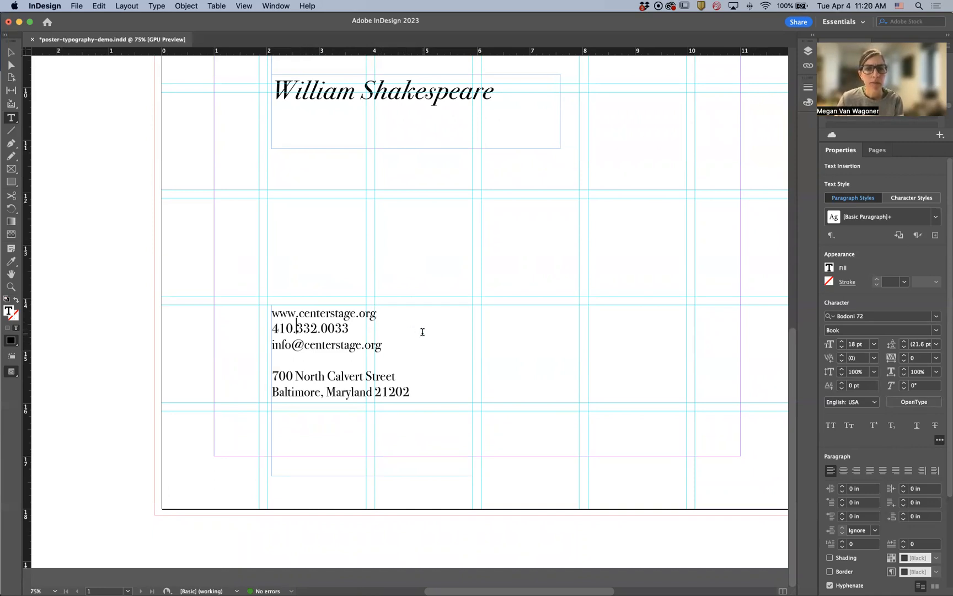
key("BackSpace")
type("-")
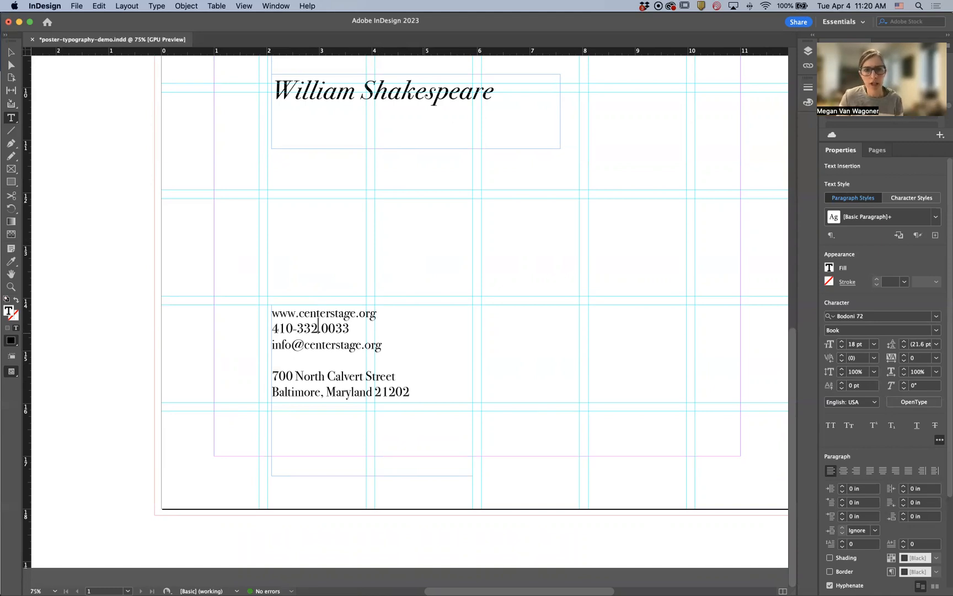
left_click_drag(326, 330, 332, 330)
type("-")
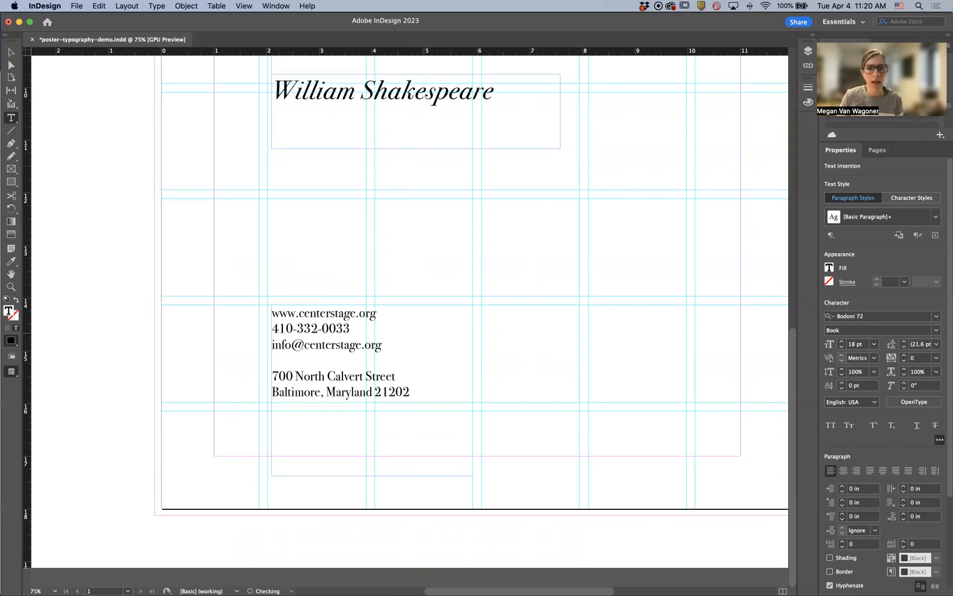
Try spaces in place of the hyphens between the groups of the phone number.
left_click(296, 328)
key("BackSpace")
type(".")
left_click(326, 330)
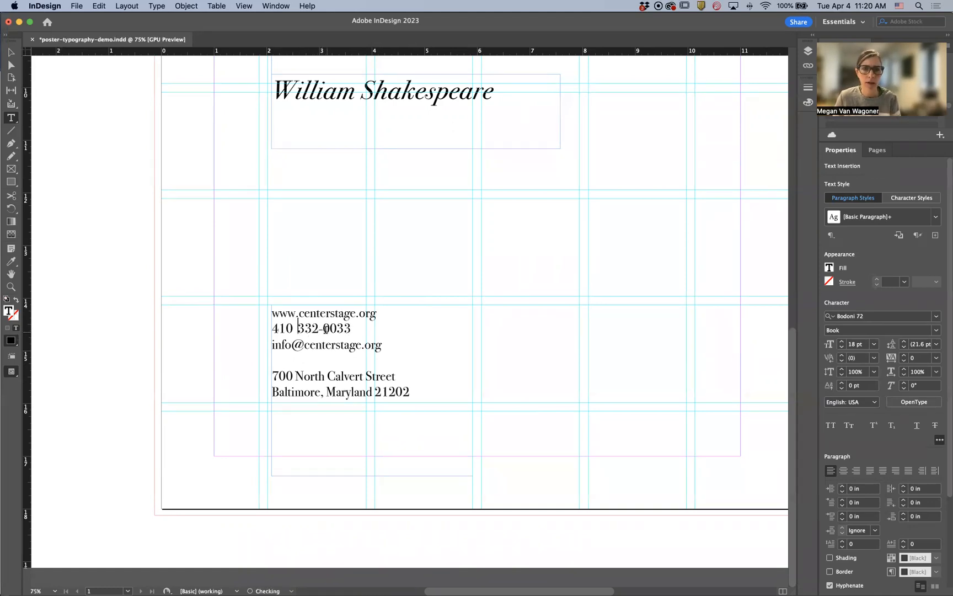
key("BackSpace")
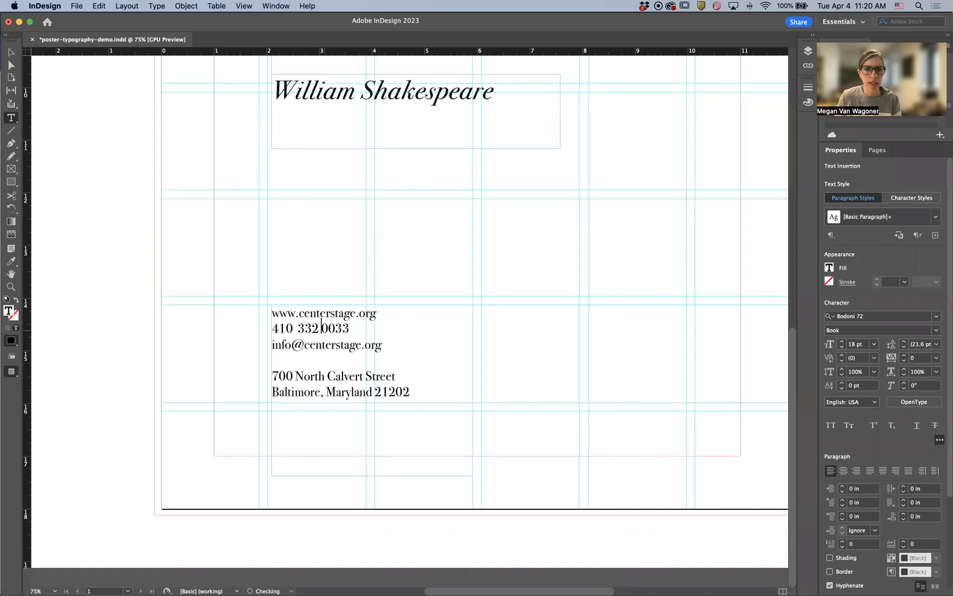
Put periods back between the groups of the phone number in place of the spaces.
key("BackSpace")
type(".")
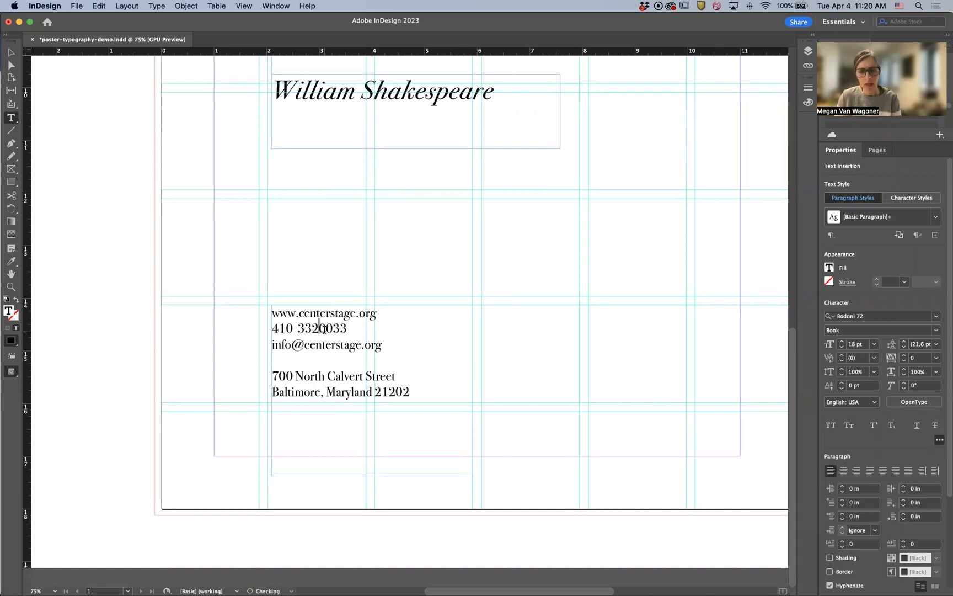
left_click(298, 329)
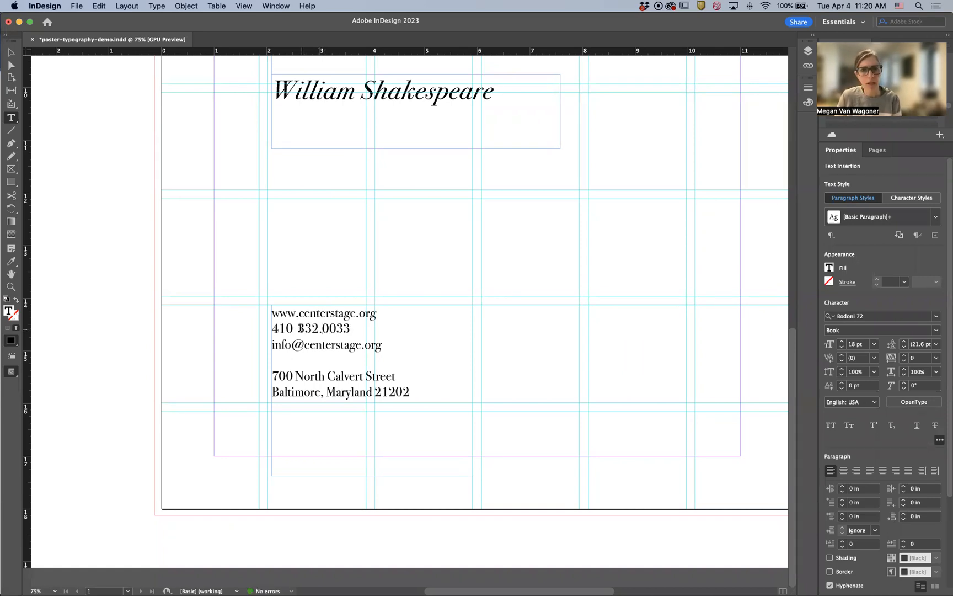
key("BackSpace")
type(".")
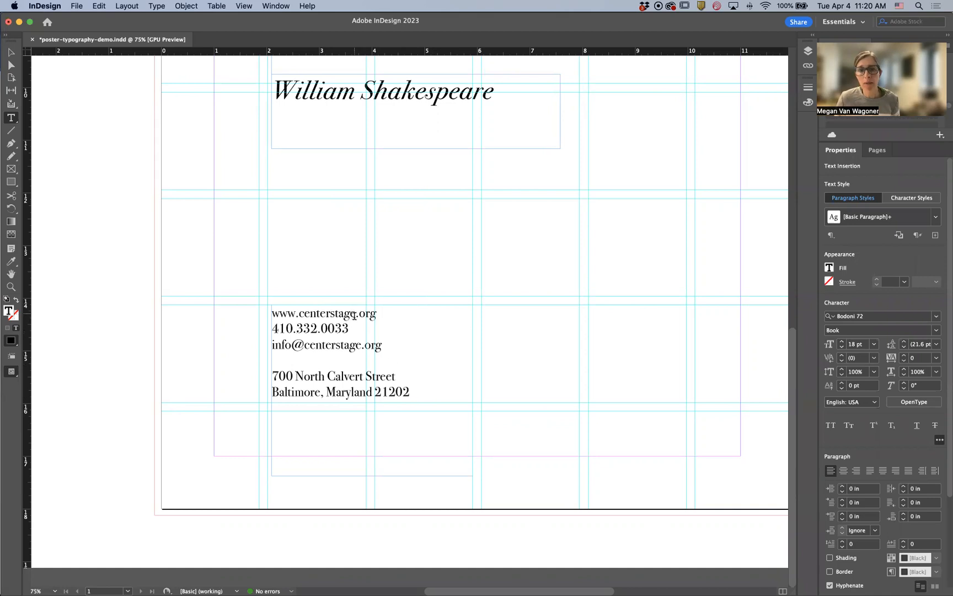
Open up the leading of all the contact details, starting from 24 pt and settling on 26 pt, and deselect the text.
left_click_drag(409, 393, 273, 308)
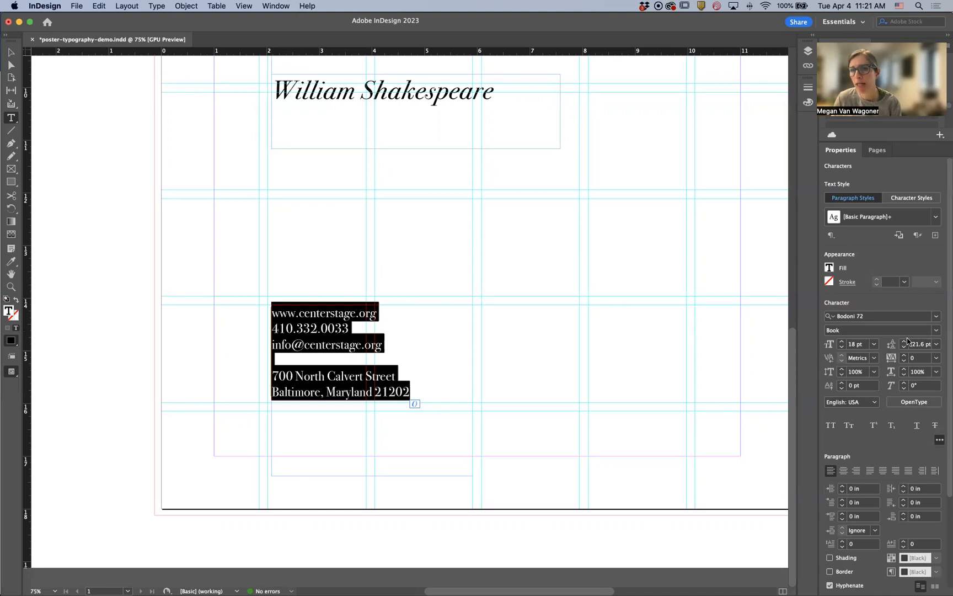
left_click(936, 344)
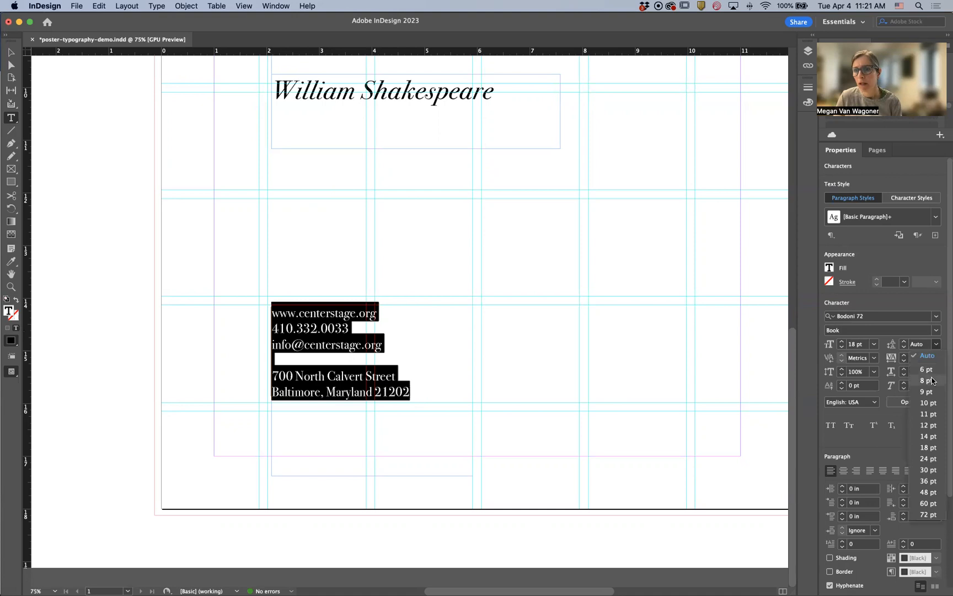
left_click(944, 339)
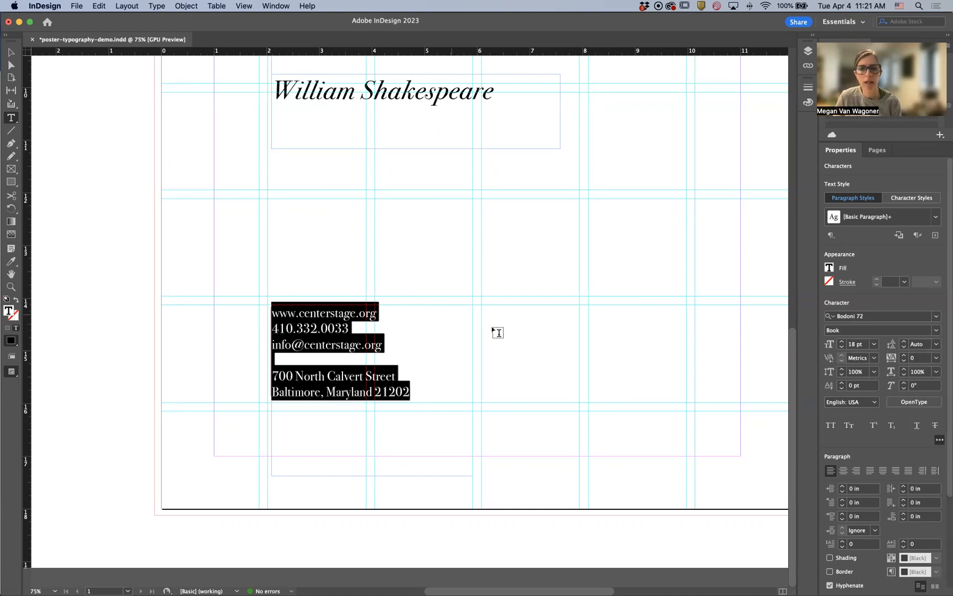
mouse_move(936, 345)
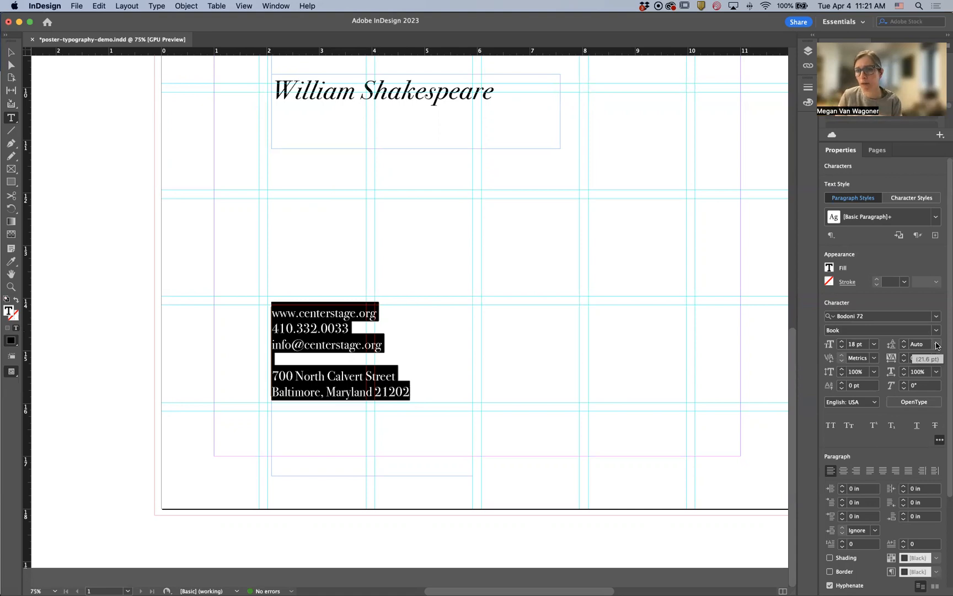
left_click(936, 344)
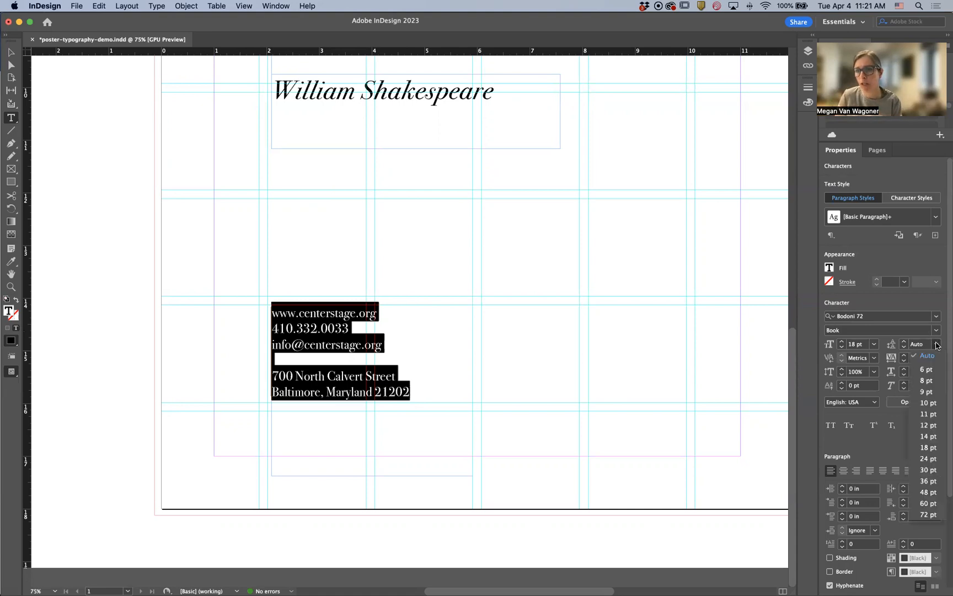
left_click(929, 459)
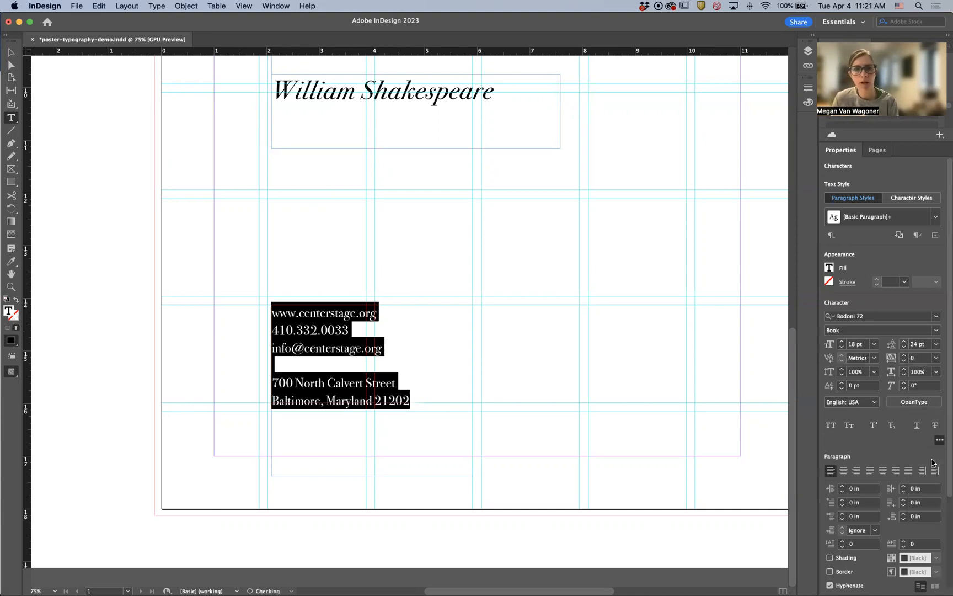
left_click(903, 342)
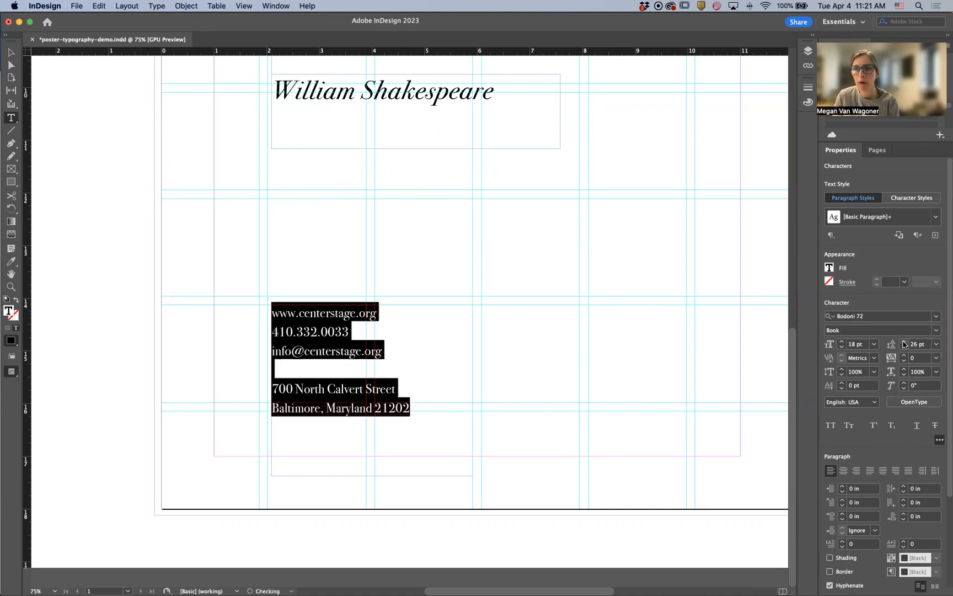
left_click(905, 348)
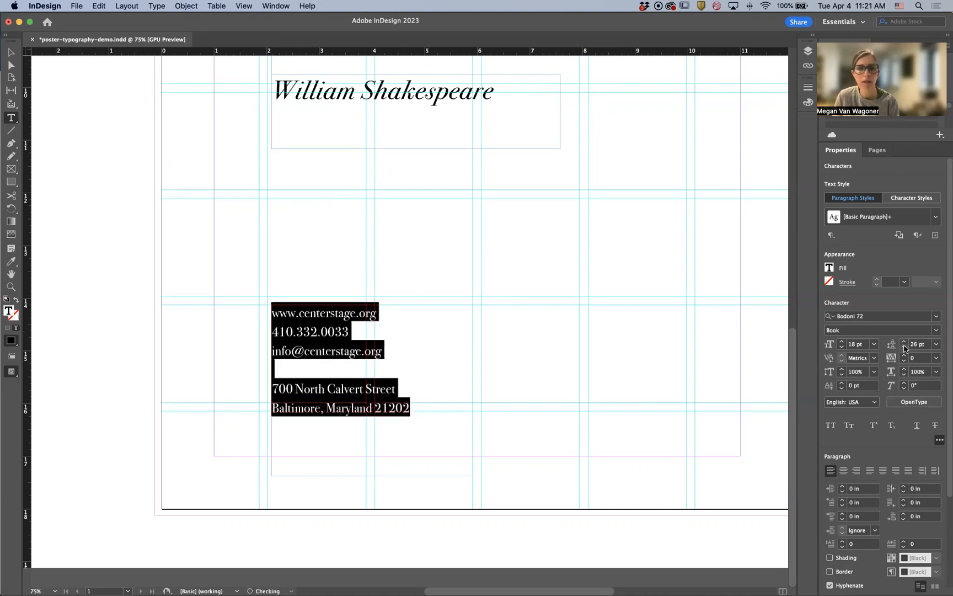
left_click(903, 342)
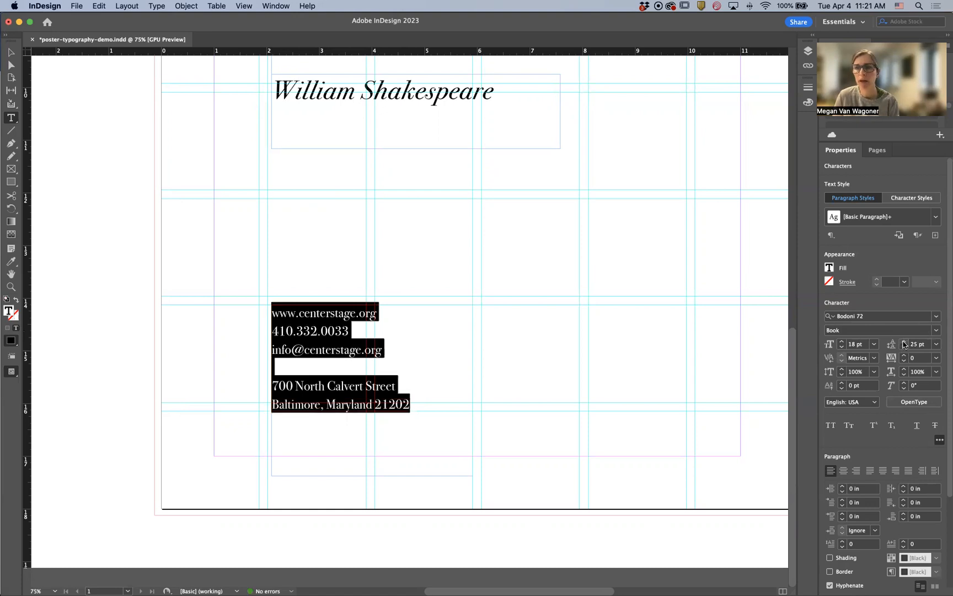
left_click(403, 402)
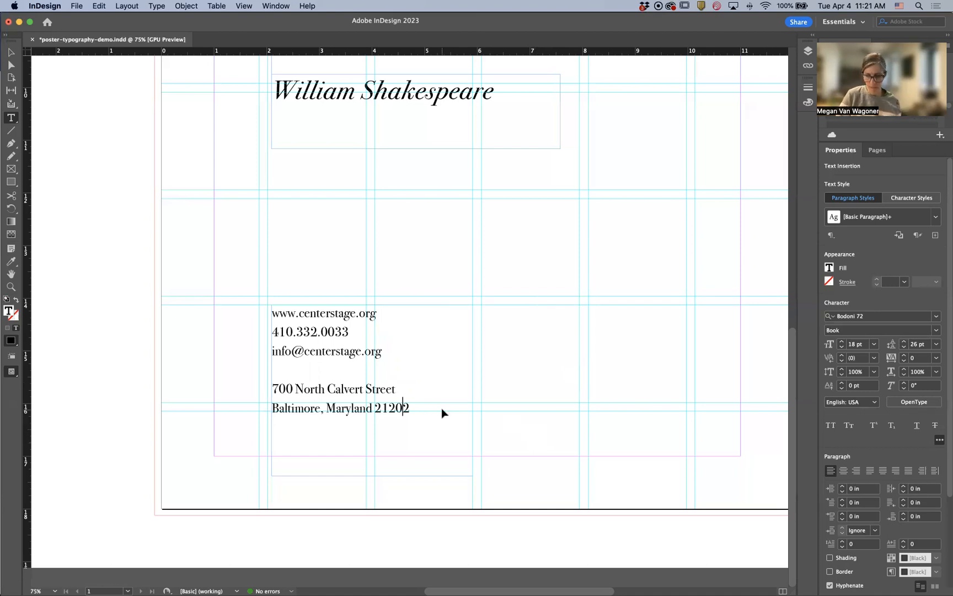
Deselect everything and preview the whole poster without guides and frame edges.
key("super+0")
left_click(12, 53)
left_click(136, 413)
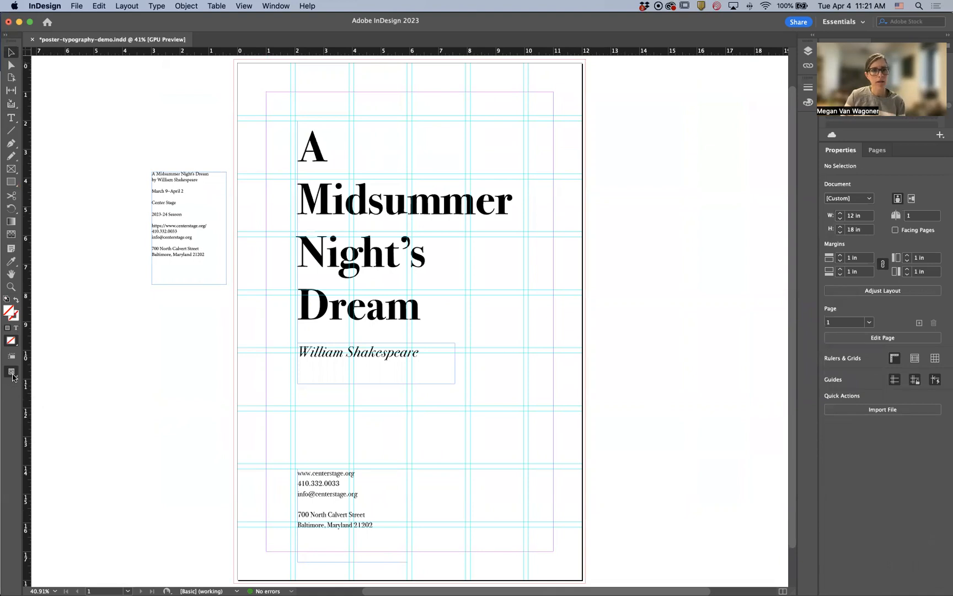
left_click_drag(11, 375, 39, 398)
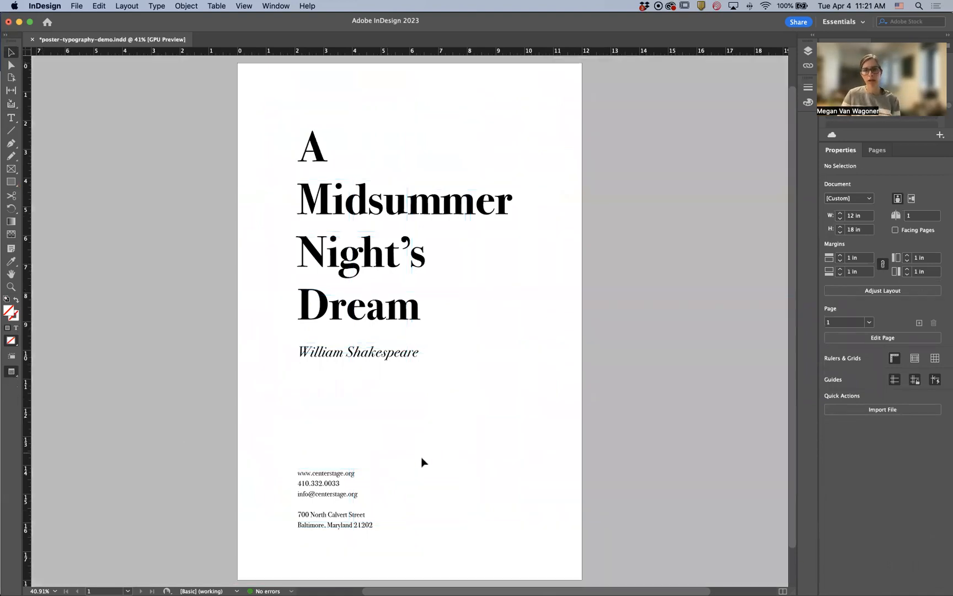